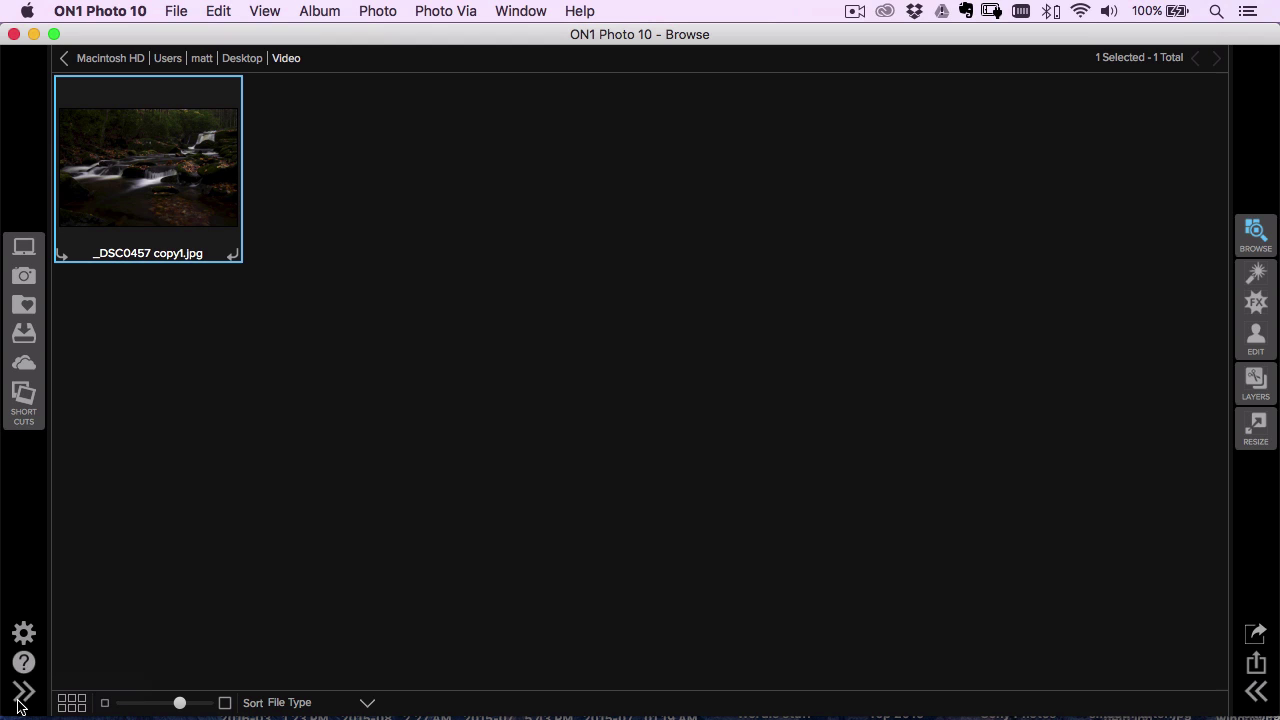
View the waterfall photo _DSC0457 copy1.jpg on its own at 45.6% instead of as a thumbnail.
key(d)
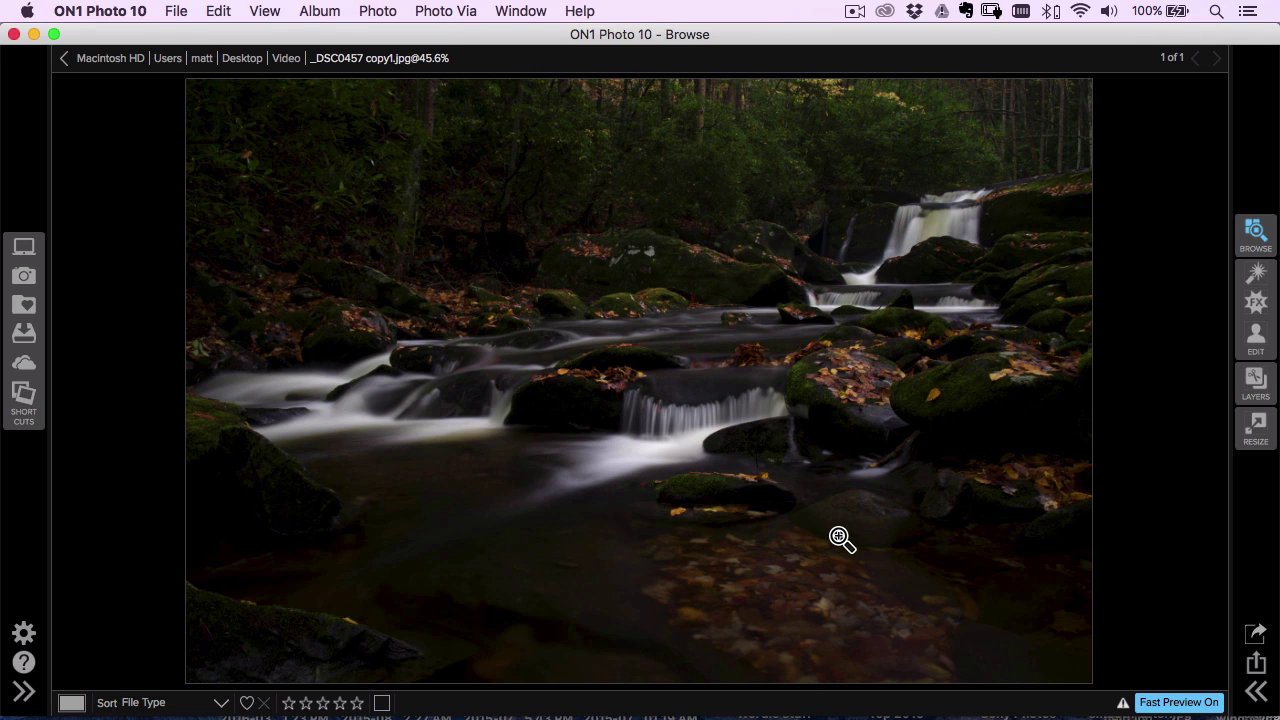
Edit a PSD copy with exposure 0.2, whites 5, blacks -5, temperature 5 and shadows 5.
click(1256, 274)
click(791, 535)
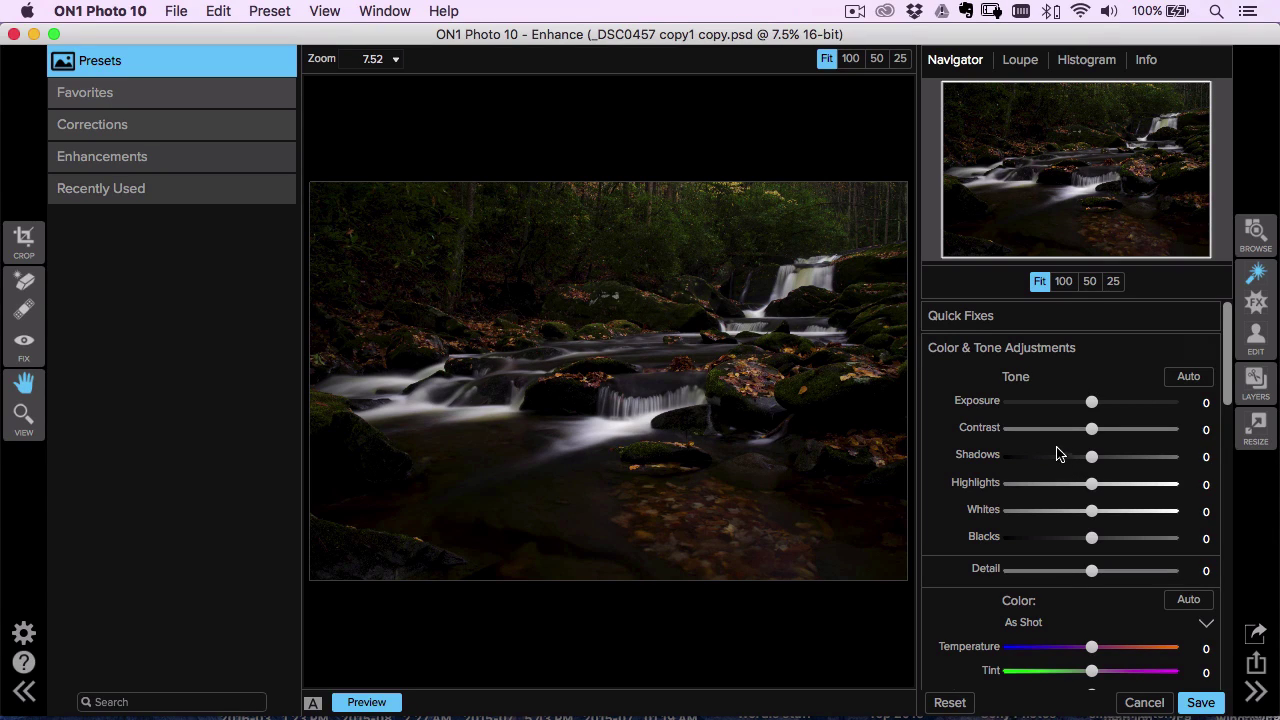
mouse_move(1092, 405)
mouse_down()
mouse_move(1080, 403)
mouse_move(1108, 403)
mouse_move(1095, 406)
mouse_up()
mouse_move(1094, 513)
mouse_down()
mouse_move(1128, 513)
mouse_move(1101, 513)
mouse_up()
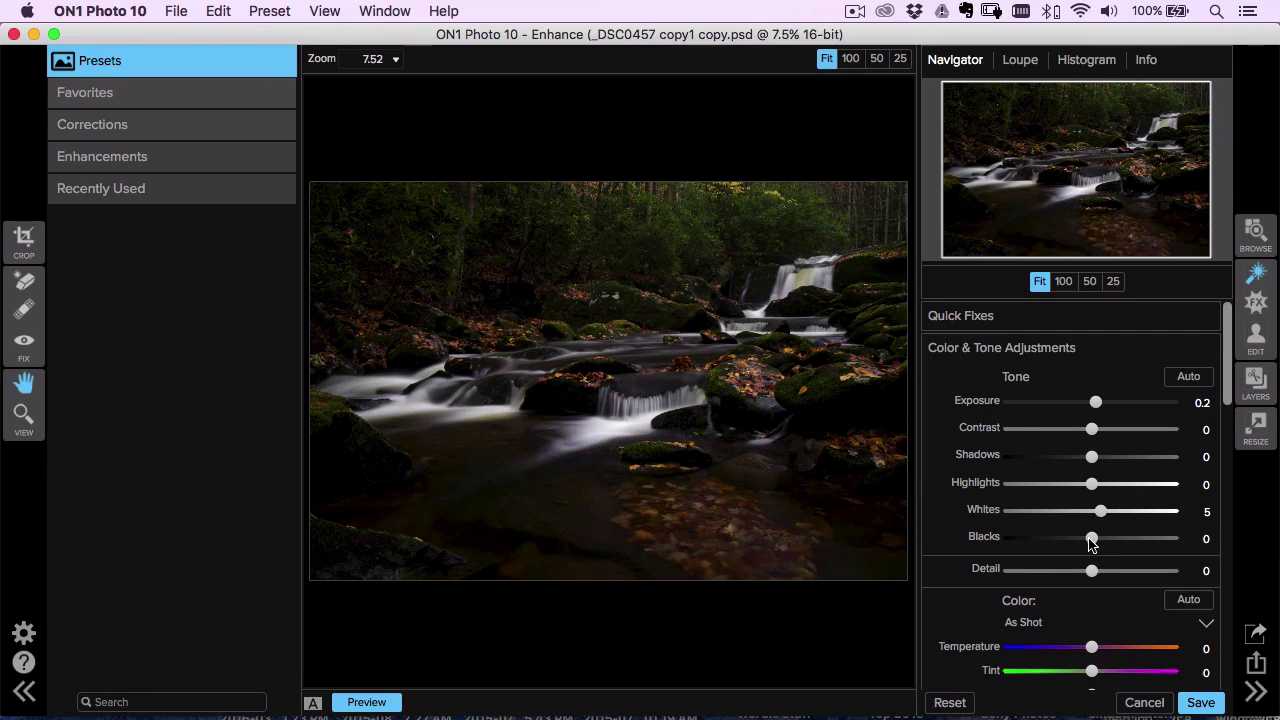
drag(1090, 541, 1081, 537)
drag(1098, 648, 1106, 648)
mouse_move(1100, 463)
mouse_down()
mouse_move(1210, 466)
mouse_move(1102, 458)
mouse_up()
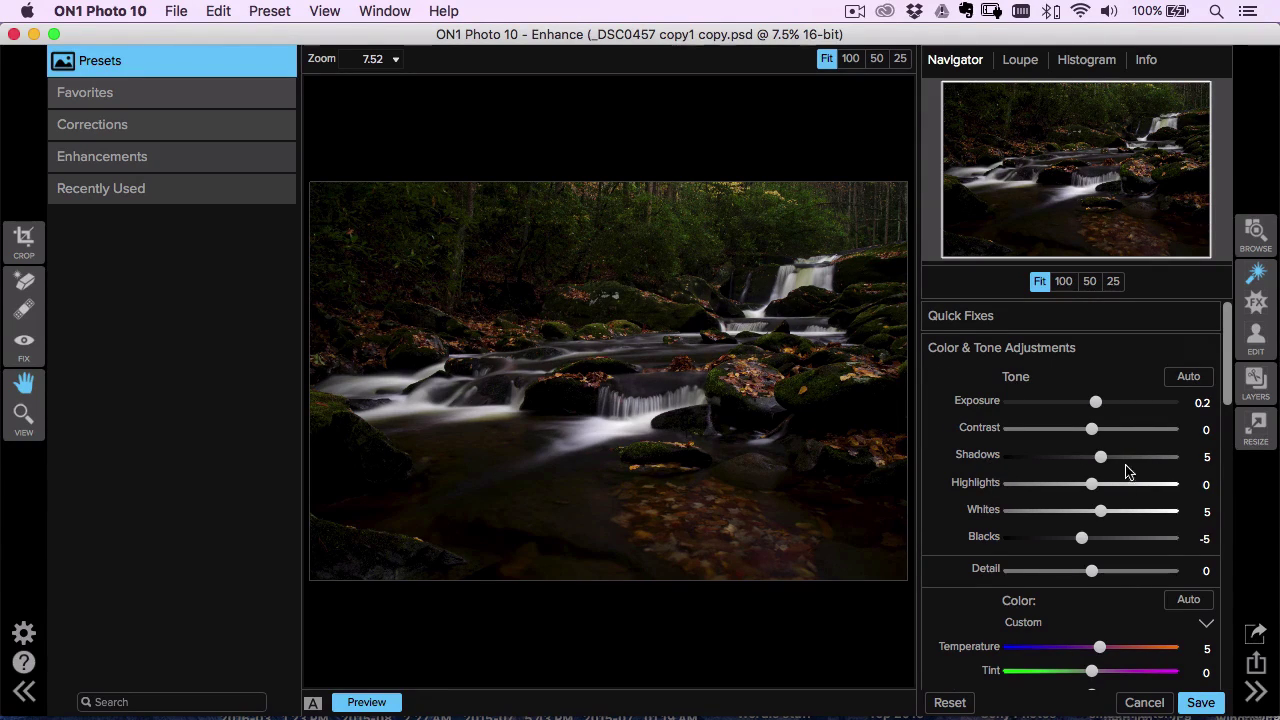
Apply the Sunglow Sunshine look at amount 66 and compare against the unfiltered original.
click(1257, 304)
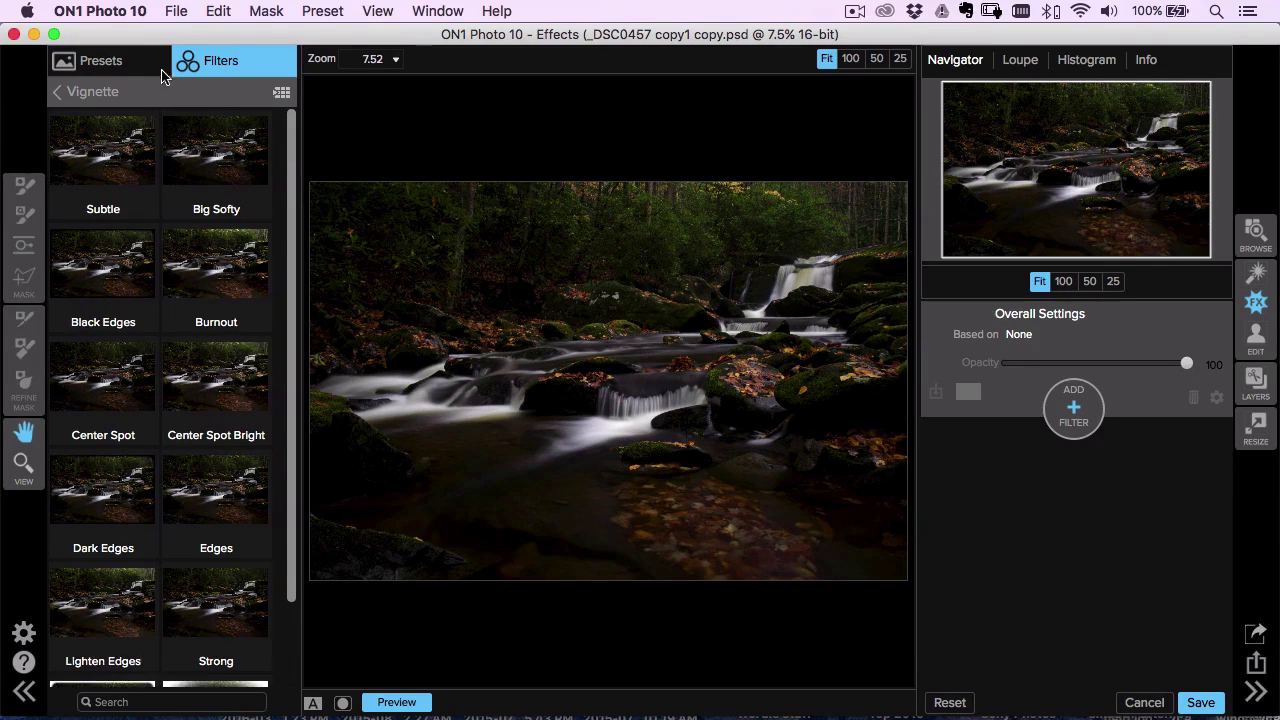
click(80, 92)
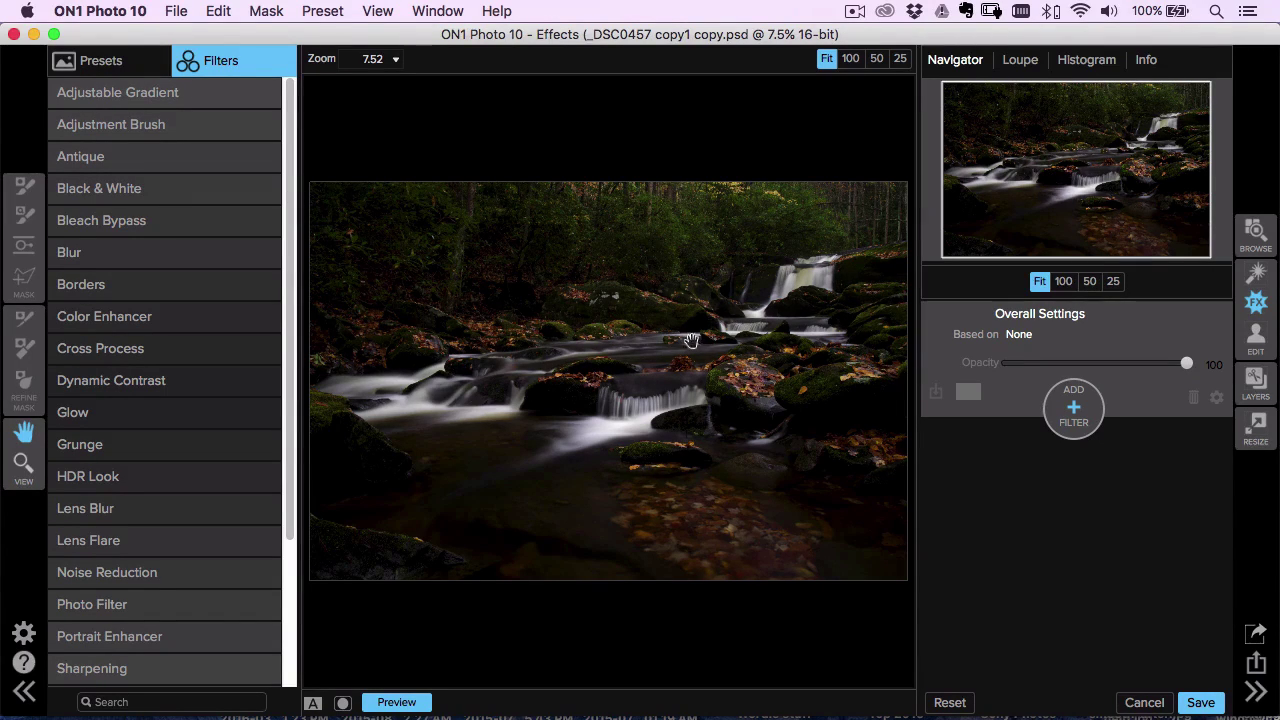
scroll(280, 380, down, 5)
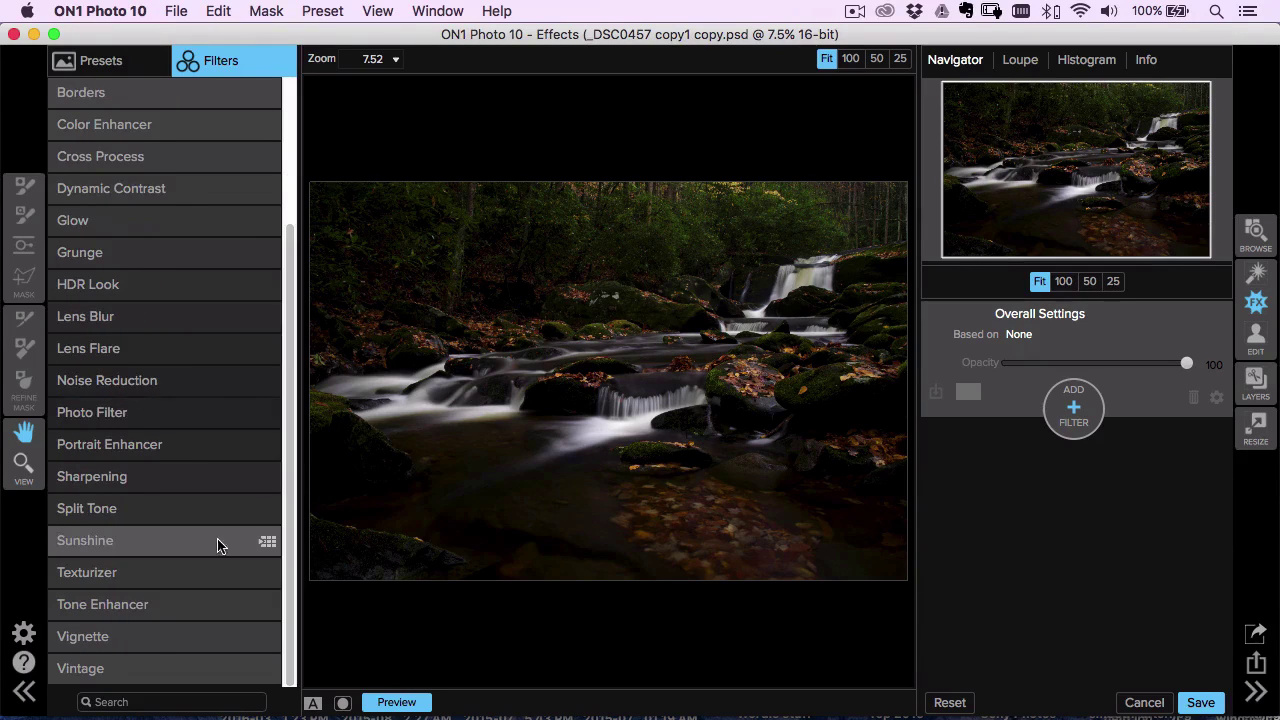
click(84, 540)
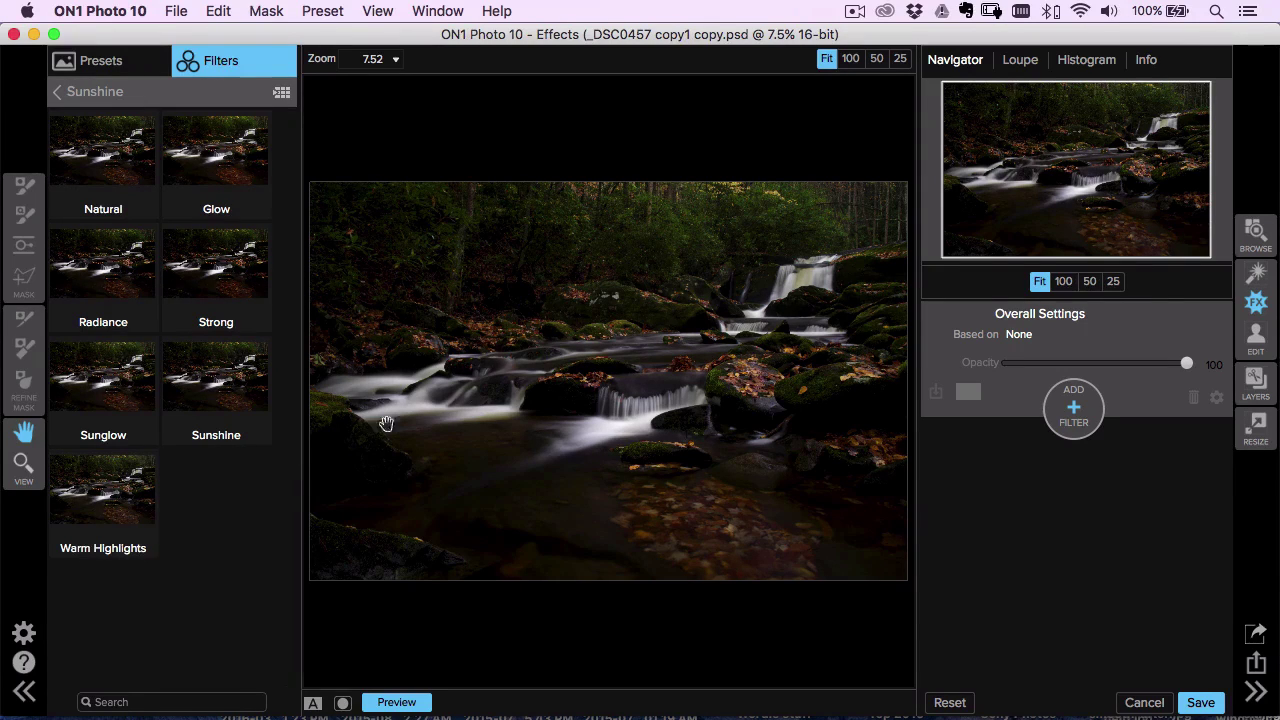
click(100, 378)
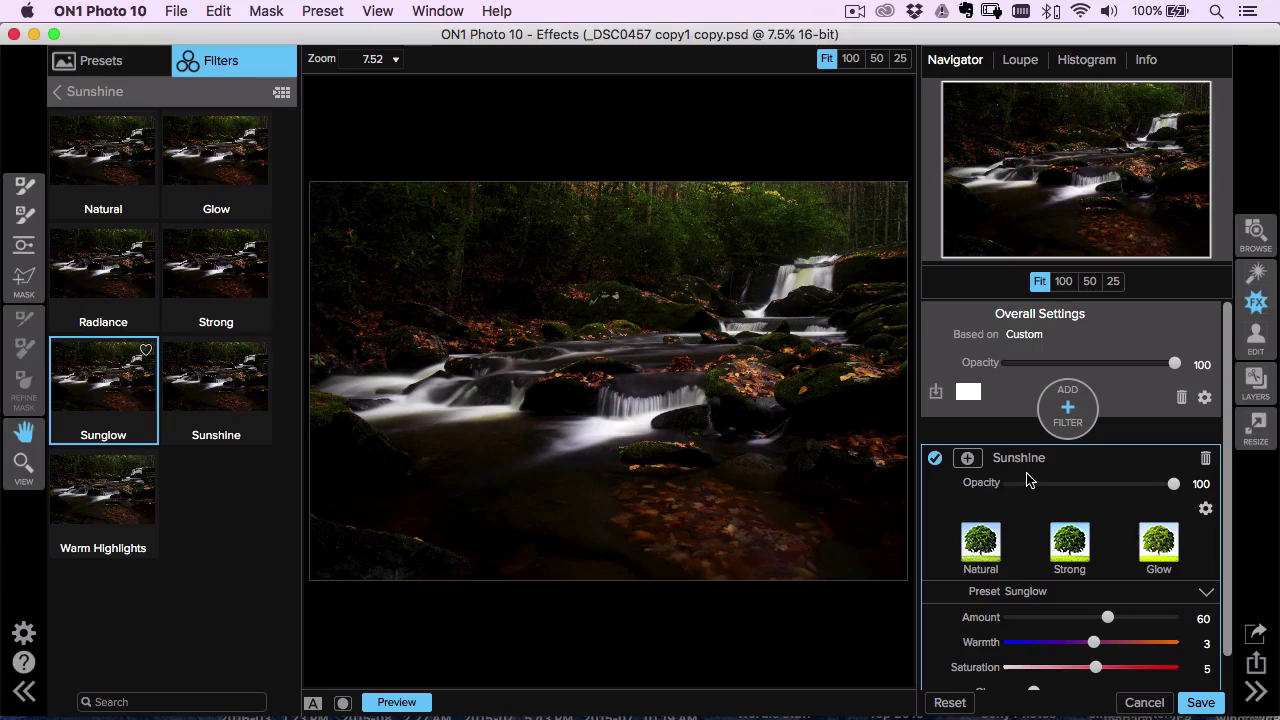
mouse_move(1108, 617)
mouse_down()
mouse_move(1170, 620)
mouse_move(1102, 620)
mouse_move(1117, 618)
mouse_up()
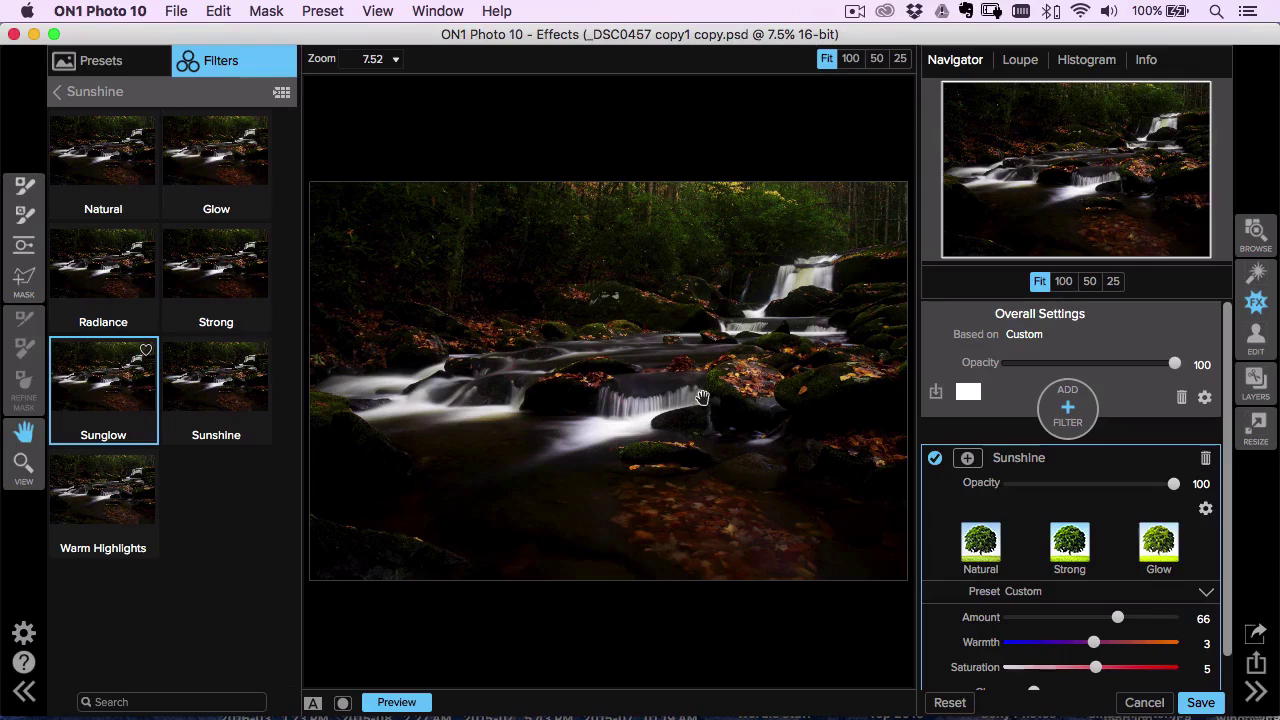
key(super+p)
key(super+p)
Add Dynamic Contrast with Medium detail 19 and Large detail 12.
click(1068, 420)
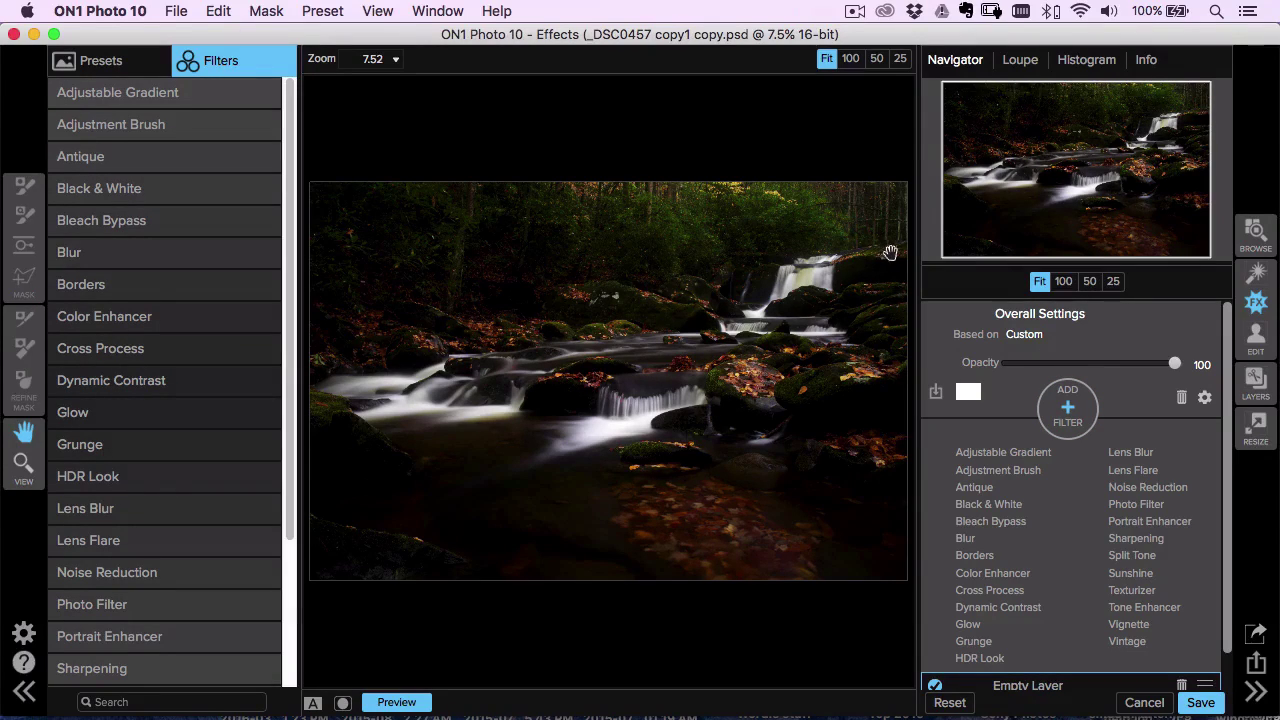
click(996, 609)
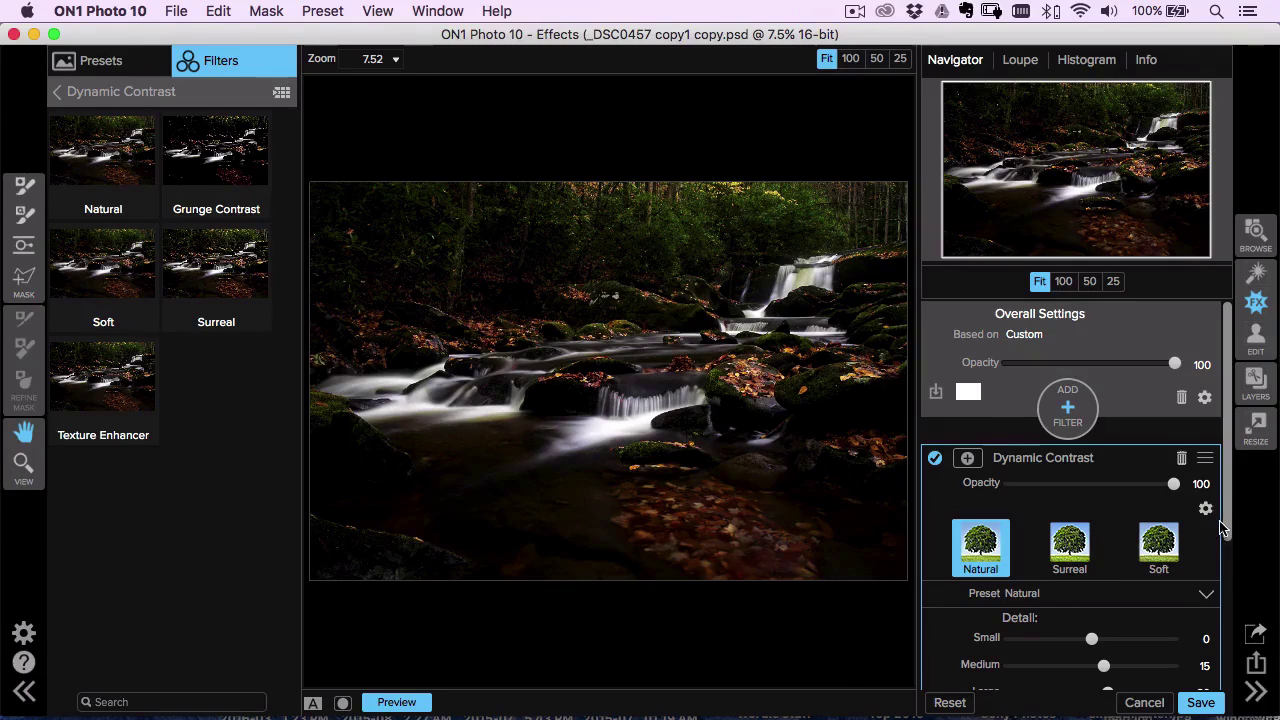
scroll(1224, 527, down, 3)
drag(1107, 556, 1109, 538)
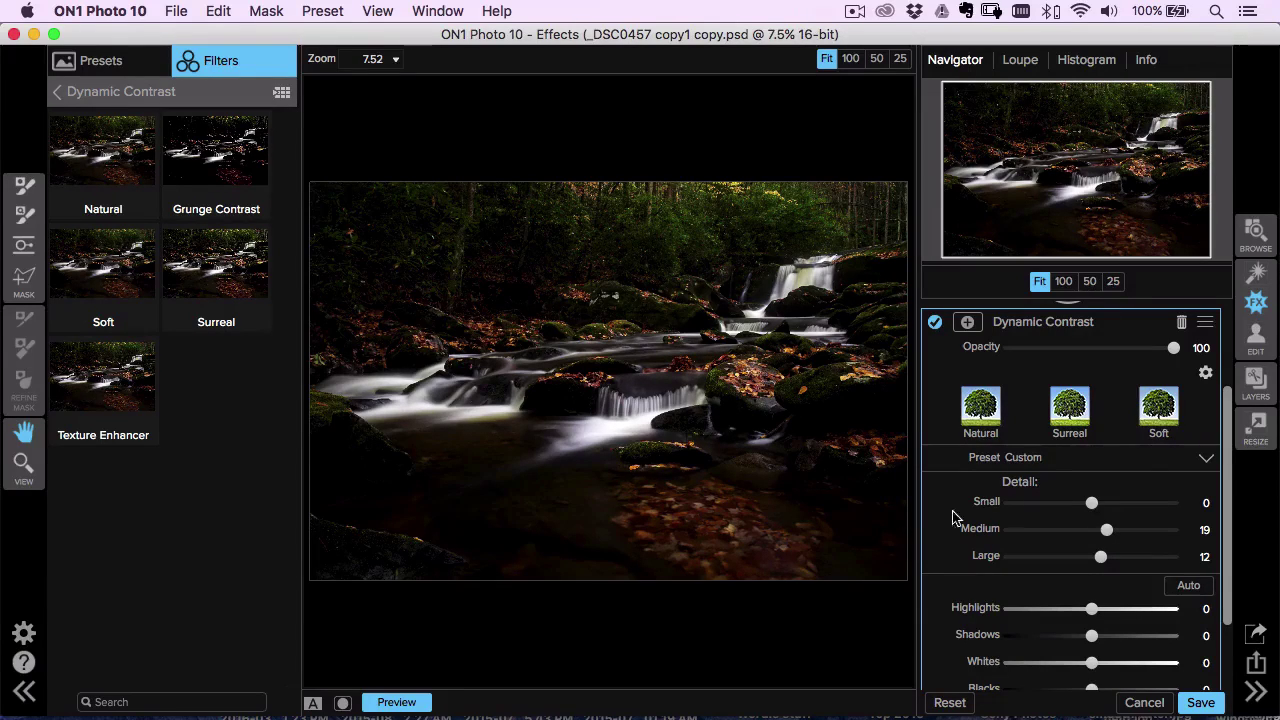
scroll(1231, 462, up, 3)
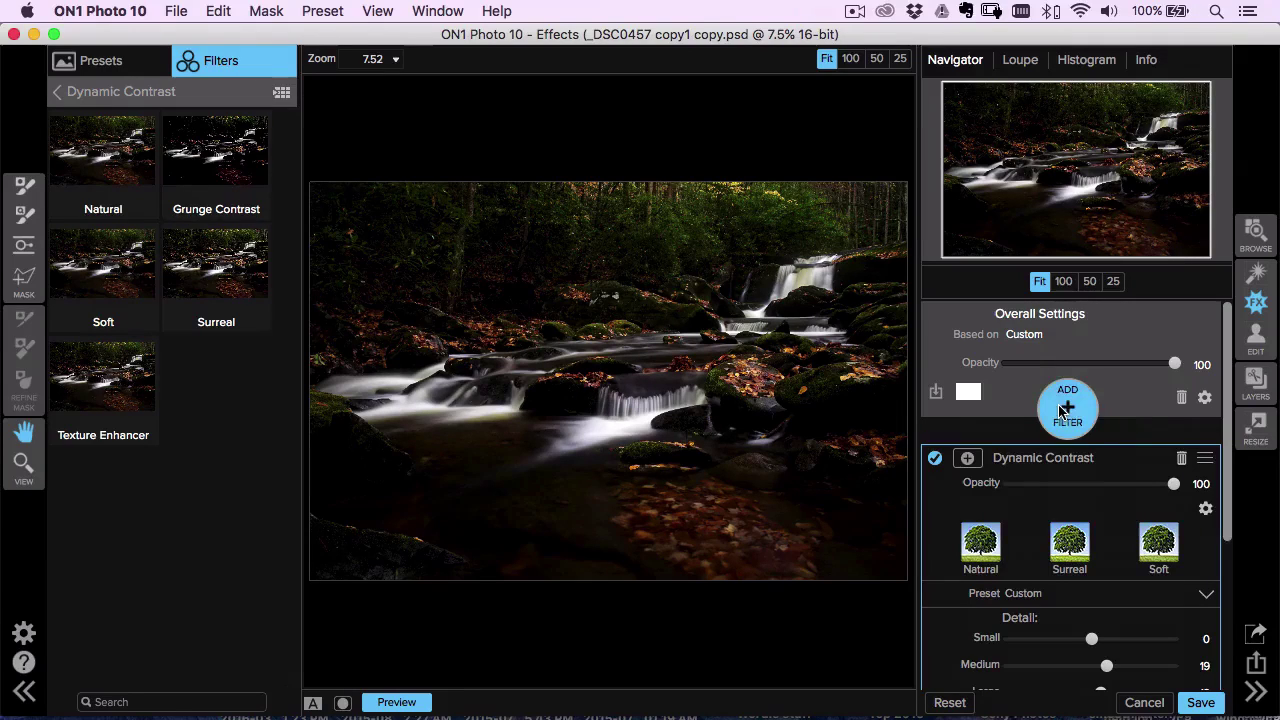
Paint a Lighten Adjustment Brush at size 1500 and Brightness 33 over the top trees and top-right corner.
click(1066, 406)
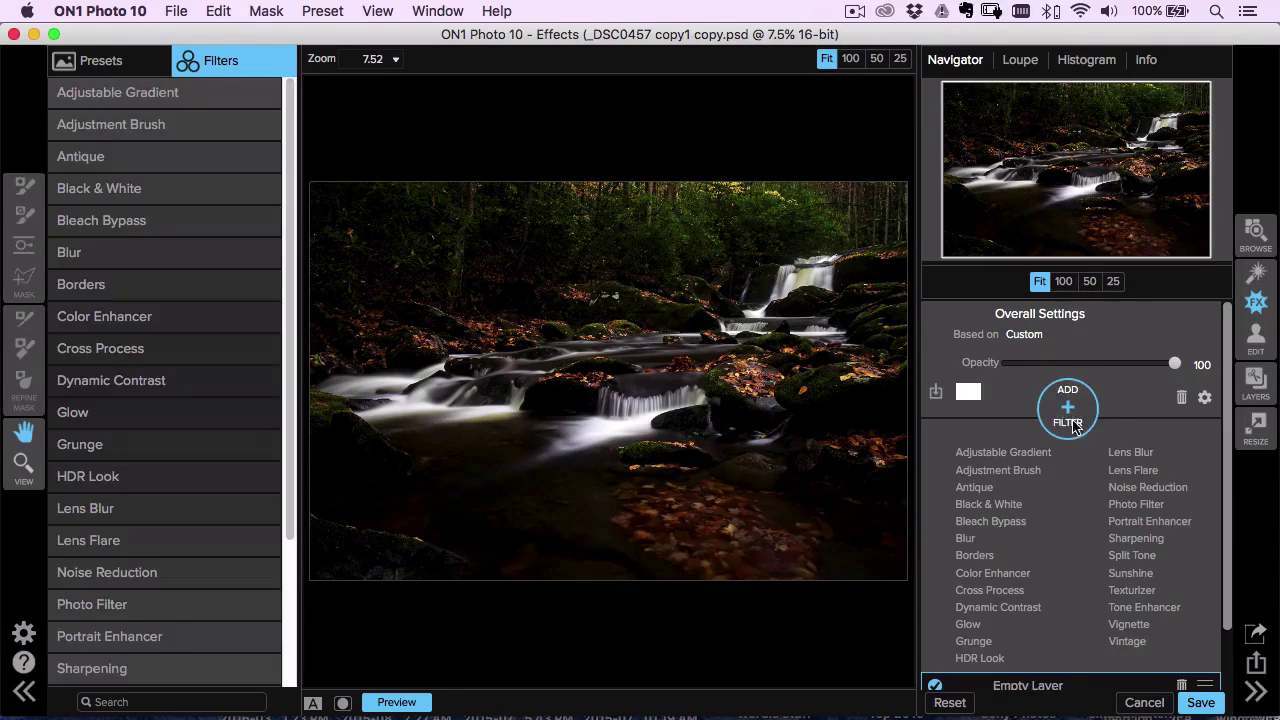
click(1020, 476)
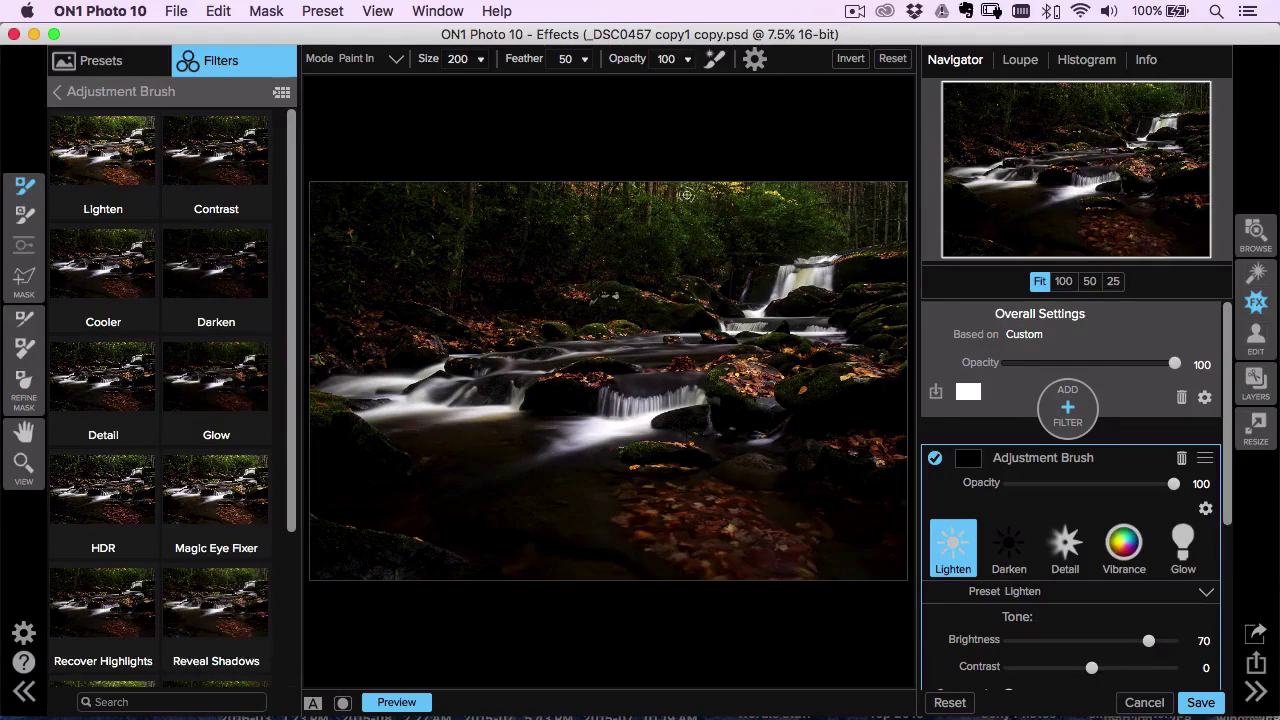
click(100, 153)
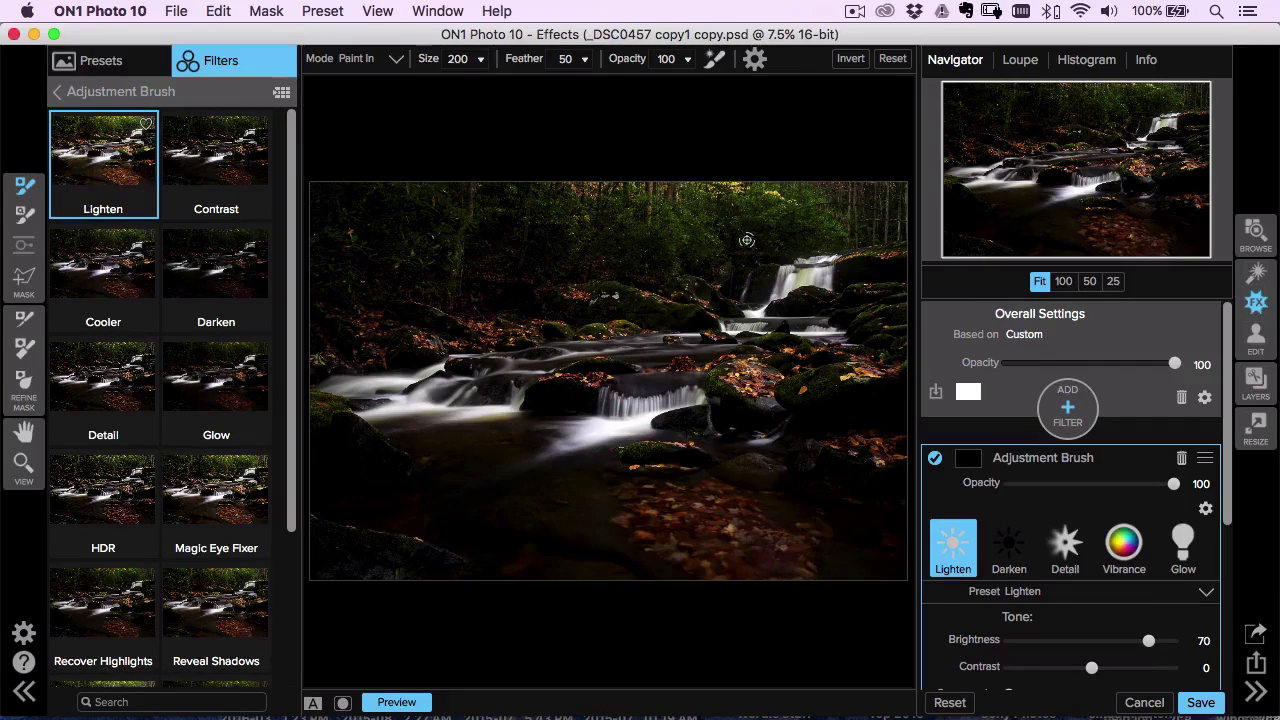
key(bracketright)
key(bracketright)
key(bracketright)
key(bracketright)
key(bracketright)
key(bracketright)
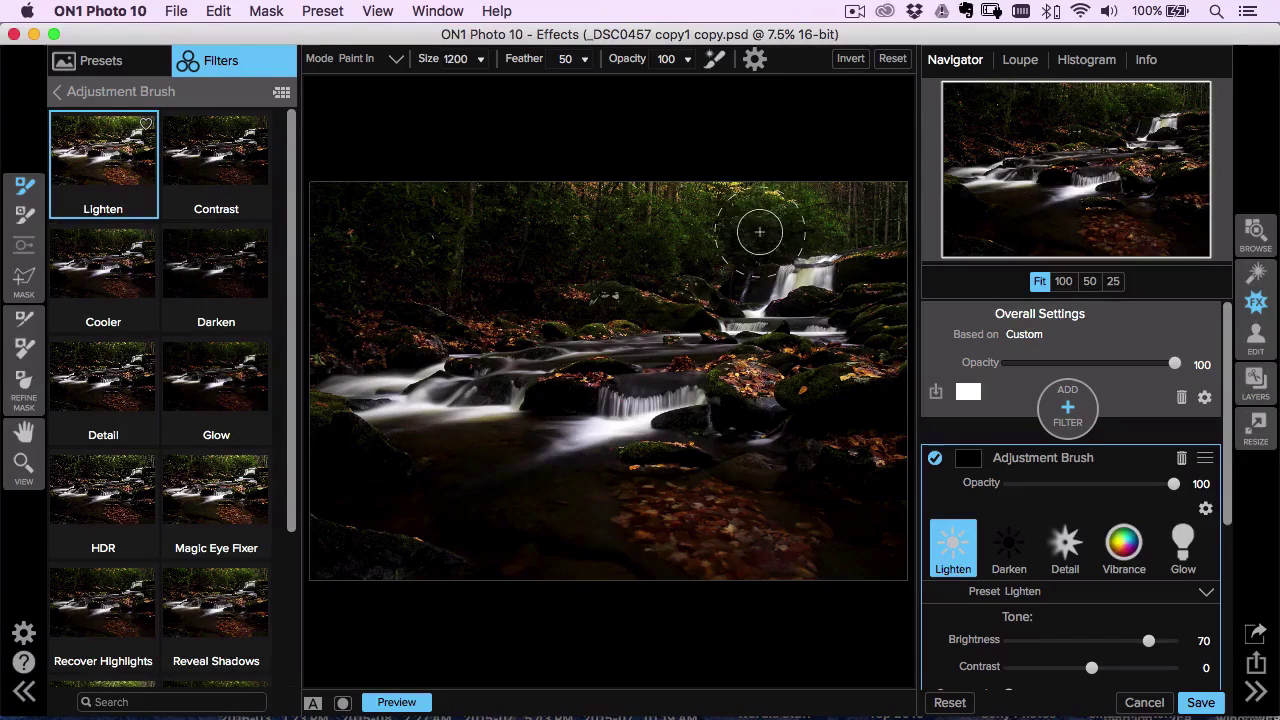
mouse_move(869, 211)
mouse_down()
mouse_move(737, 200)
mouse_move(663, 177)
mouse_move(646, 217)
mouse_move(663, 237)
mouse_up()
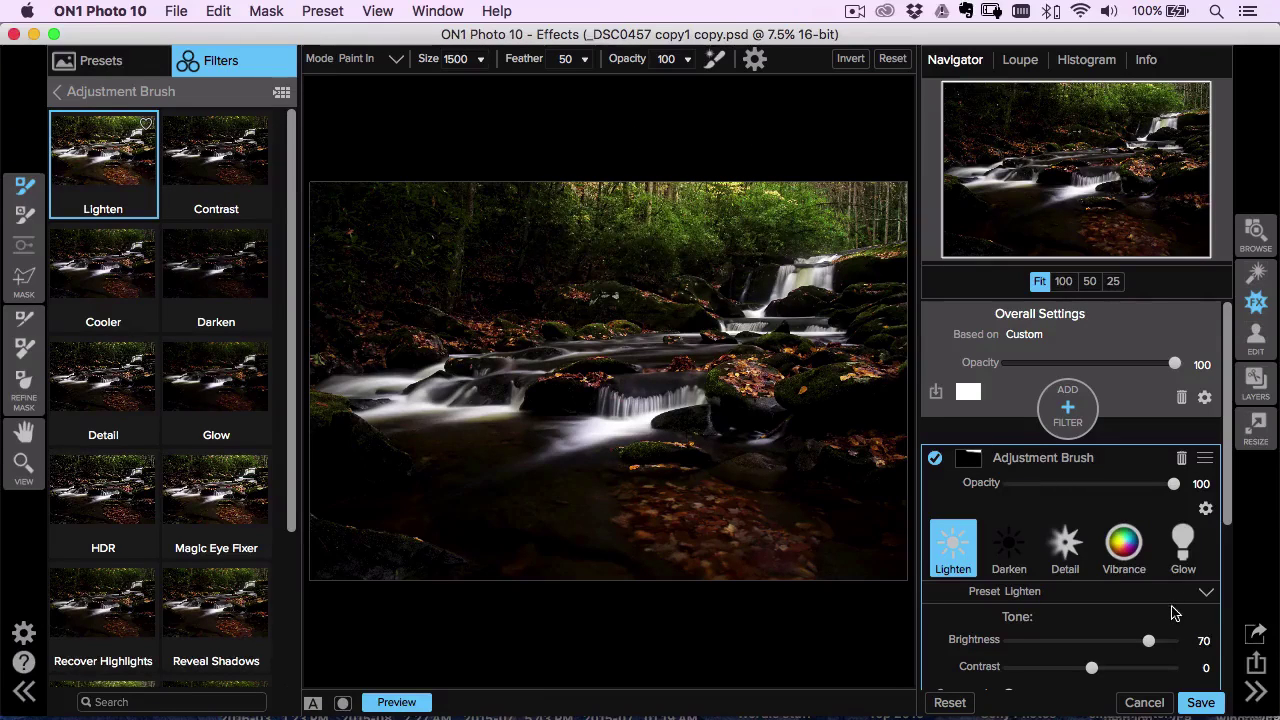
drag(1148, 645, 1118, 645)
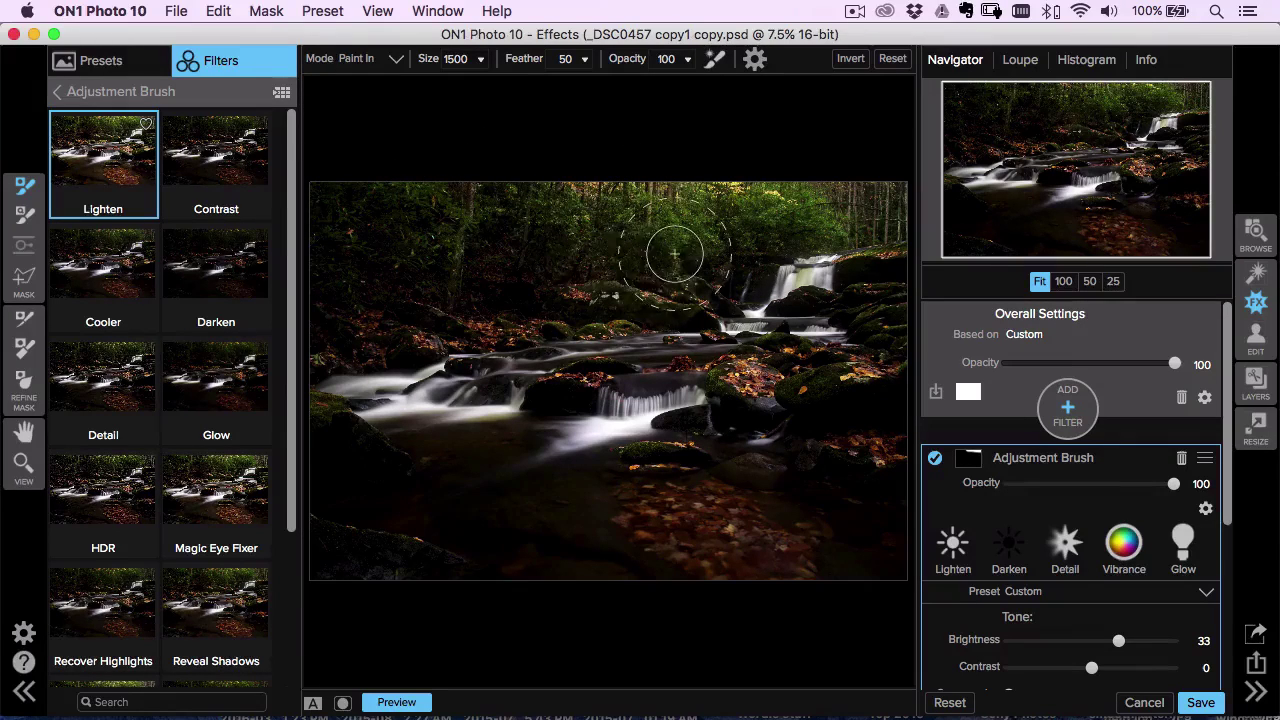
mouse_move(889, 160)
mouse_down()
mouse_move(862, 184)
mouse_move(899, 175)
mouse_move(839, 191)
mouse_move(883, 179)
mouse_move(891, 189)
mouse_move(854, 192)
mouse_move(897, 190)
mouse_move(839, 200)
mouse_move(871, 194)
mouse_up()
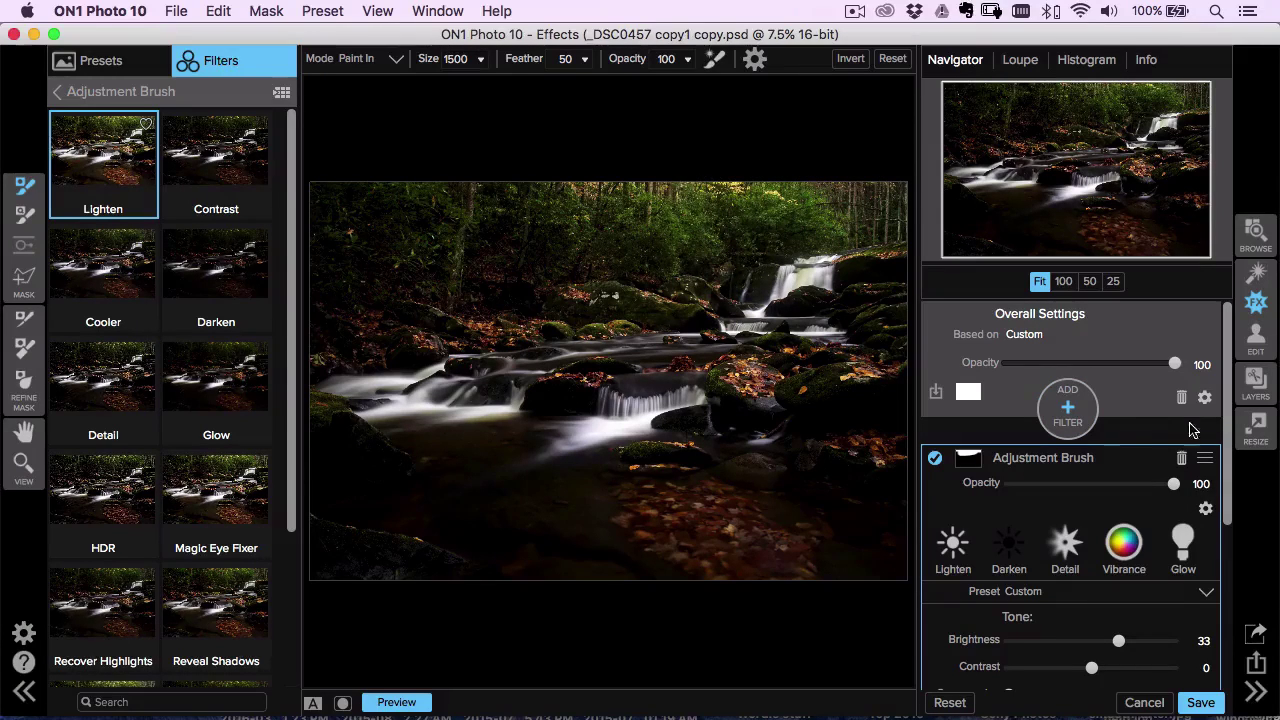
Give the brushed upper forest Warmth 100 and a Glow Amount of about 41.
scroll(1205, 512, down, 3)
scroll(1170, 500, down, 2)
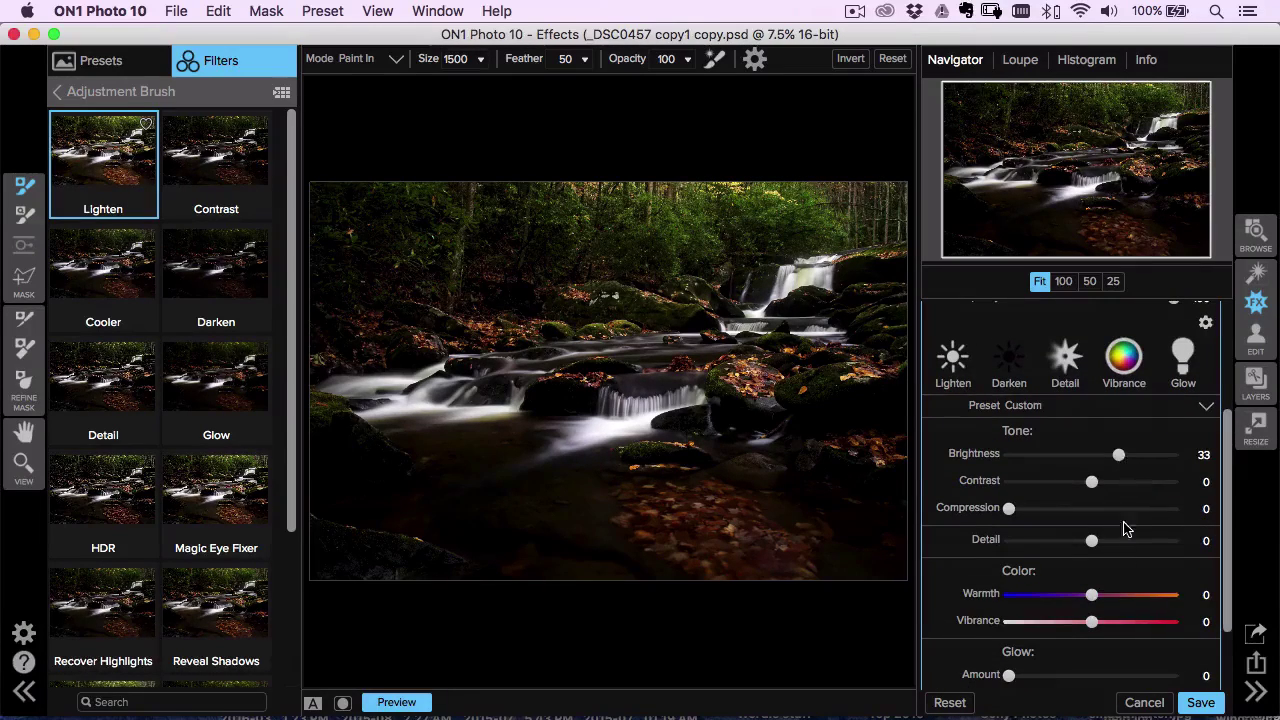
drag(1104, 595, 1186, 600)
scroll(1228, 585, down, 3)
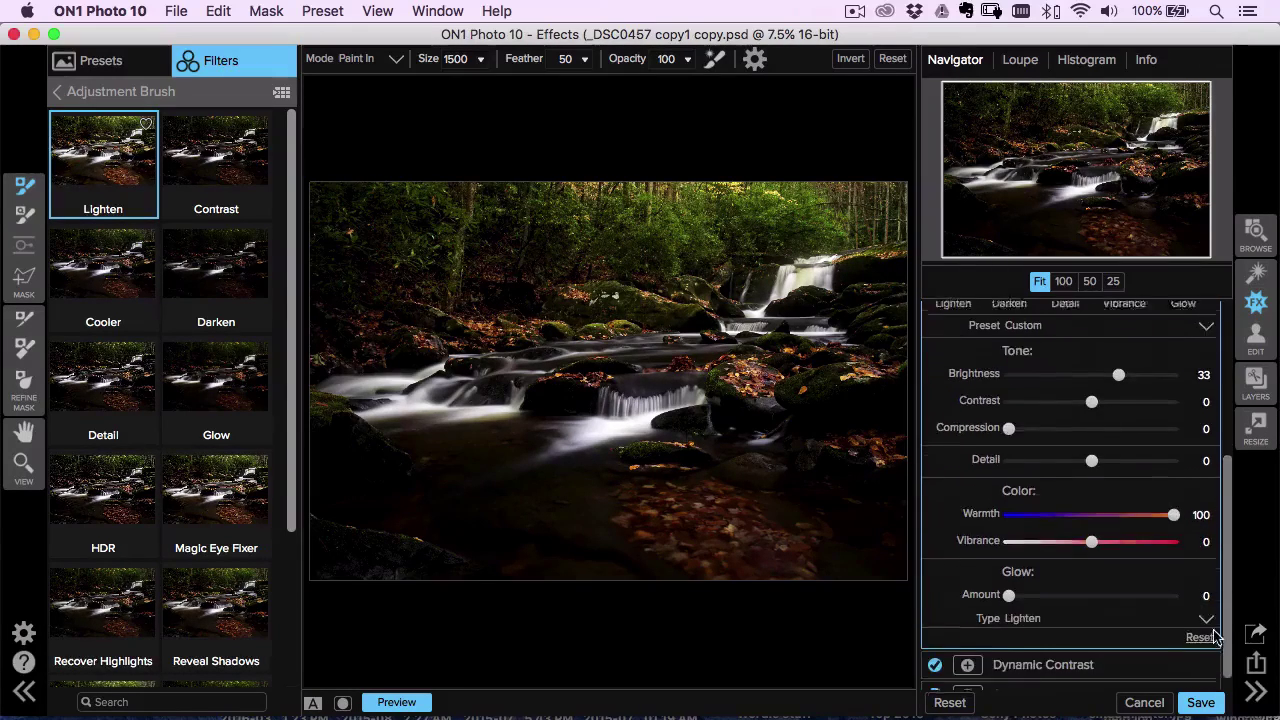
drag(1012, 586, 1075, 591)
click(1177, 591)
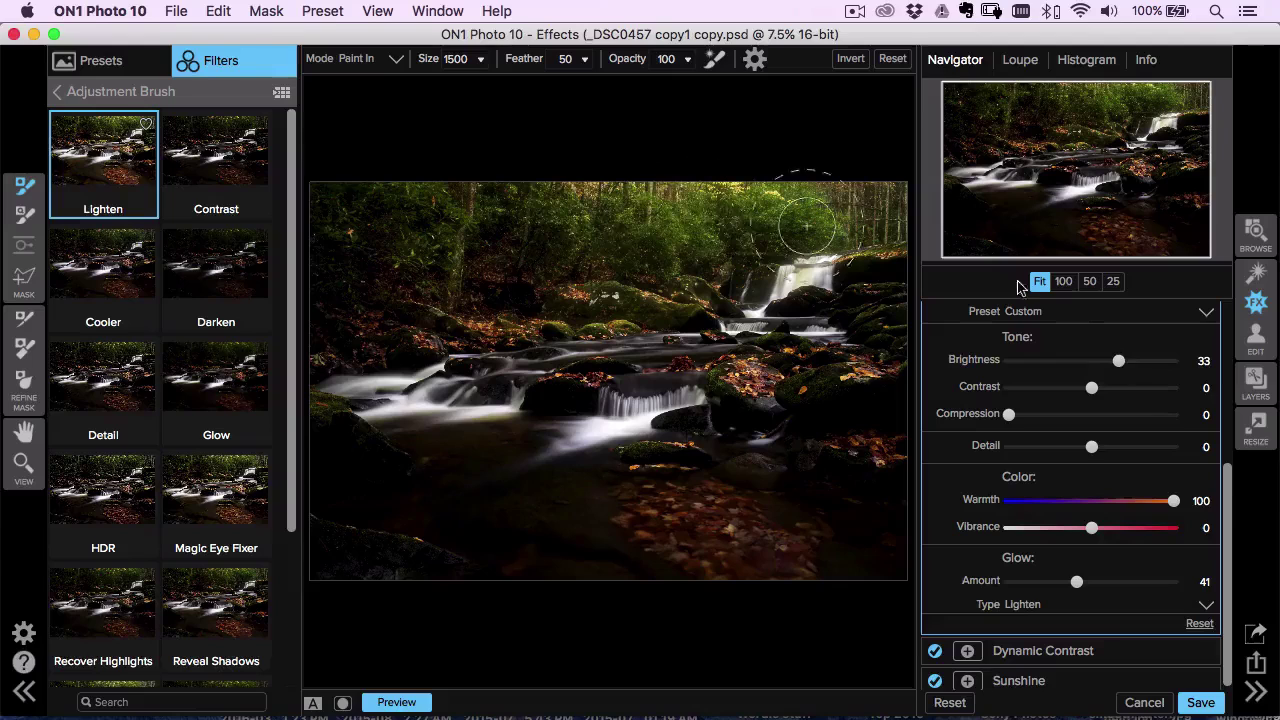
scroll(1228, 518, up, 10)
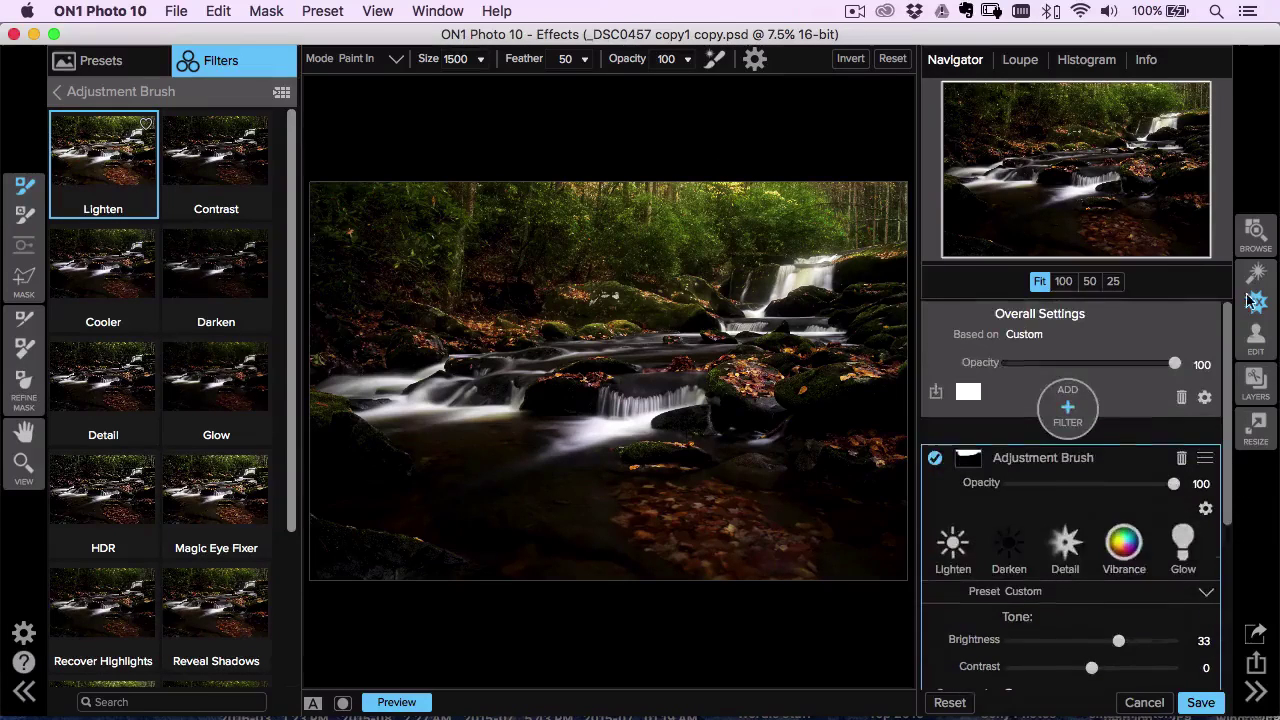
Add a second Adjustment Brush at Brightness 22 and paint the stream and cascades at size 700.
click(1063, 405)
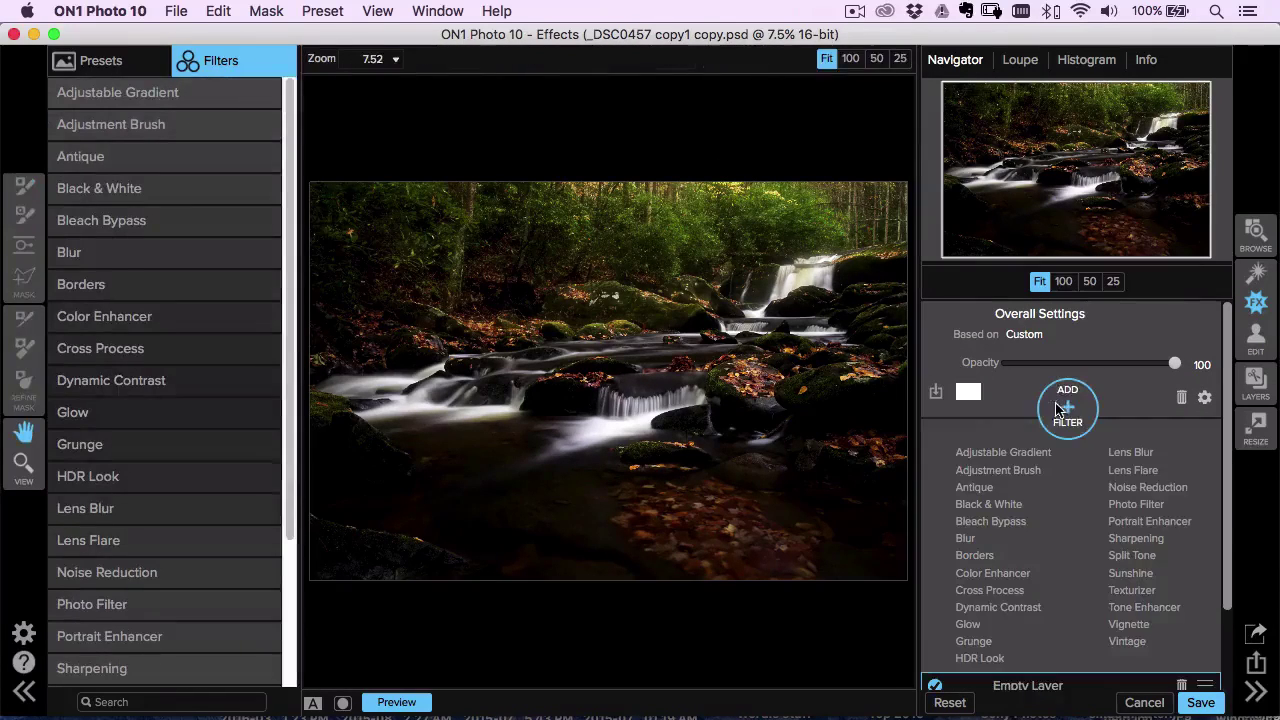
click(1022, 477)
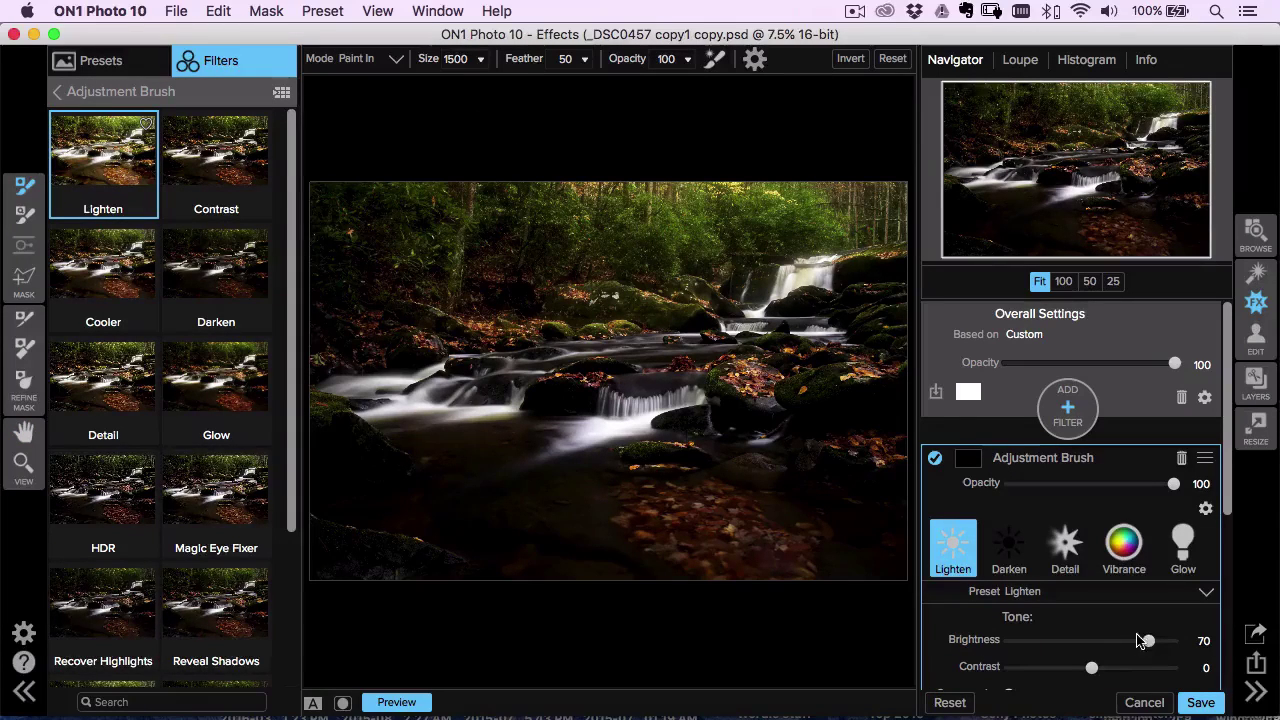
drag(1145, 644, 1113, 647)
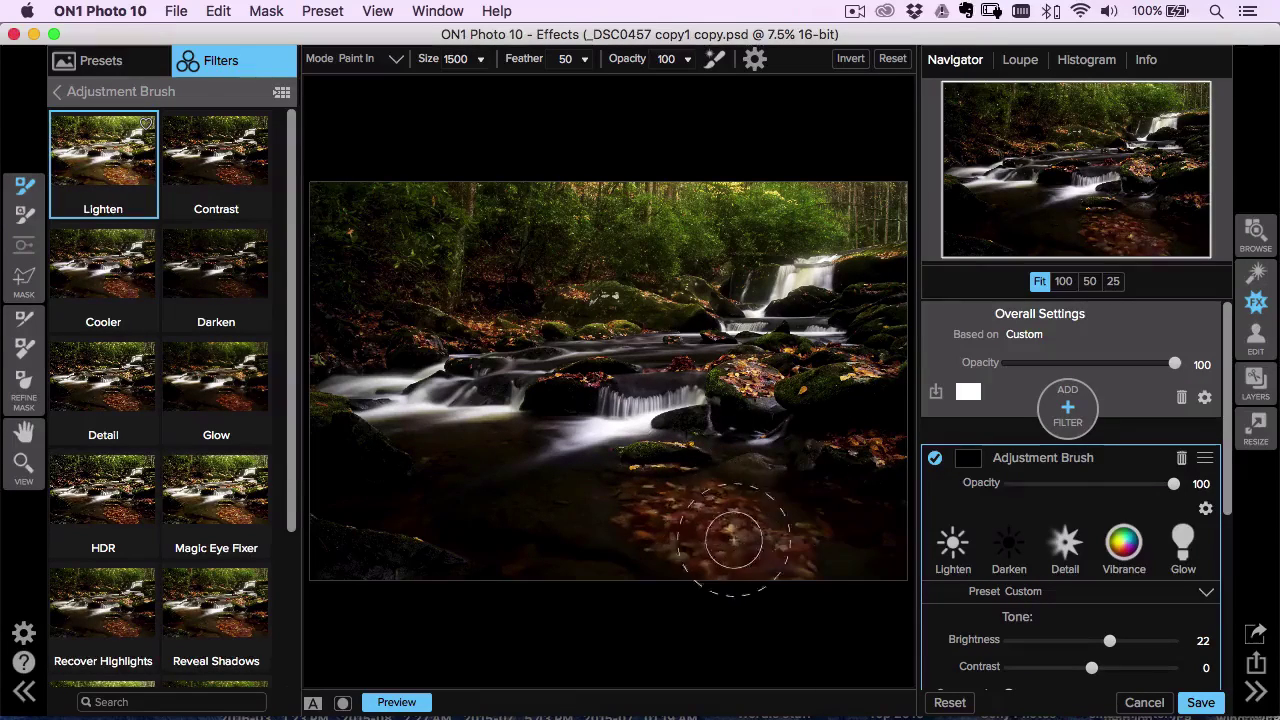
mouse_move(880, 455)
mouse_down()
mouse_move(571, 404)
mouse_move(686, 422)
mouse_move(670, 404)
mouse_move(701, 400)
mouse_move(588, 412)
mouse_move(400, 383)
mouse_move(432, 378)
mouse_up()
key(bracketleft)
key(bracketleft)
key(bracketleft)
key(bracketleft)
key(bracketleft)
key(bracketleft)
key(bracketleft)
key(bracketleft)
mouse_move(709, 339)
mouse_down()
mouse_move(771, 307)
mouse_move(748, 311)
mouse_move(838, 332)
mouse_up()
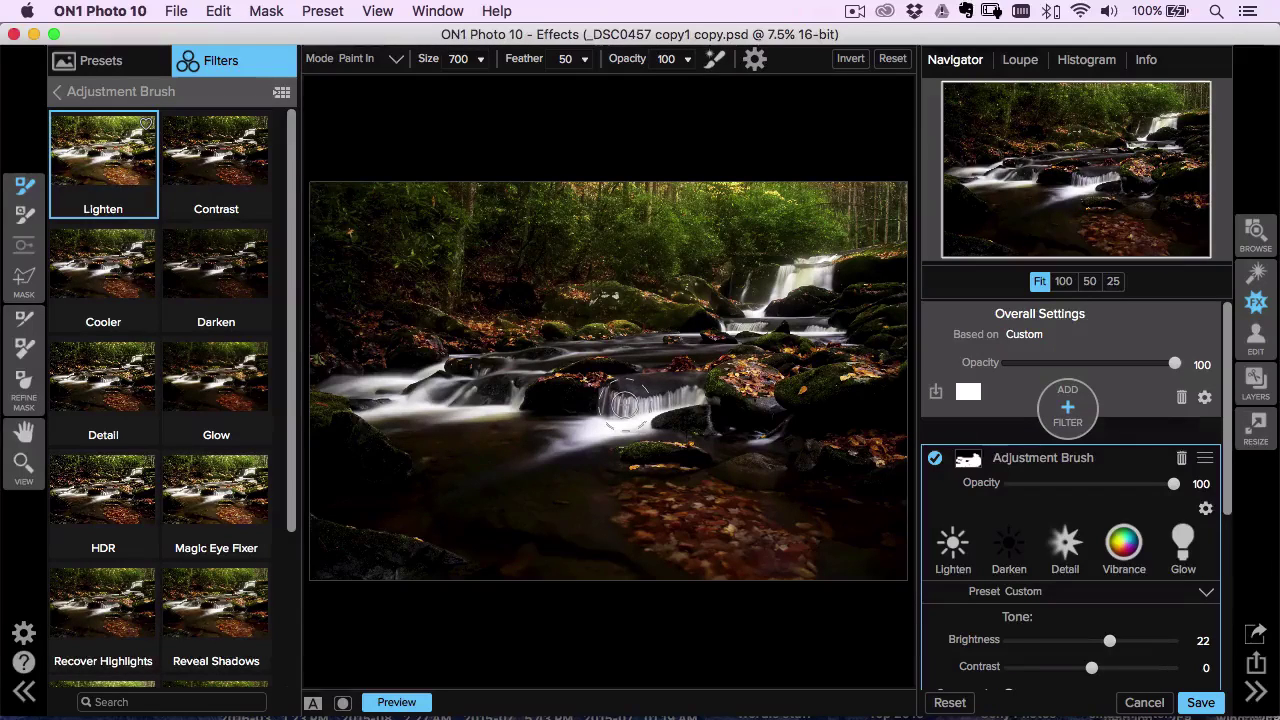
mouse_move(440, 345)
mouse_down()
mouse_move(605, 335)
mouse_move(648, 352)
mouse_up()
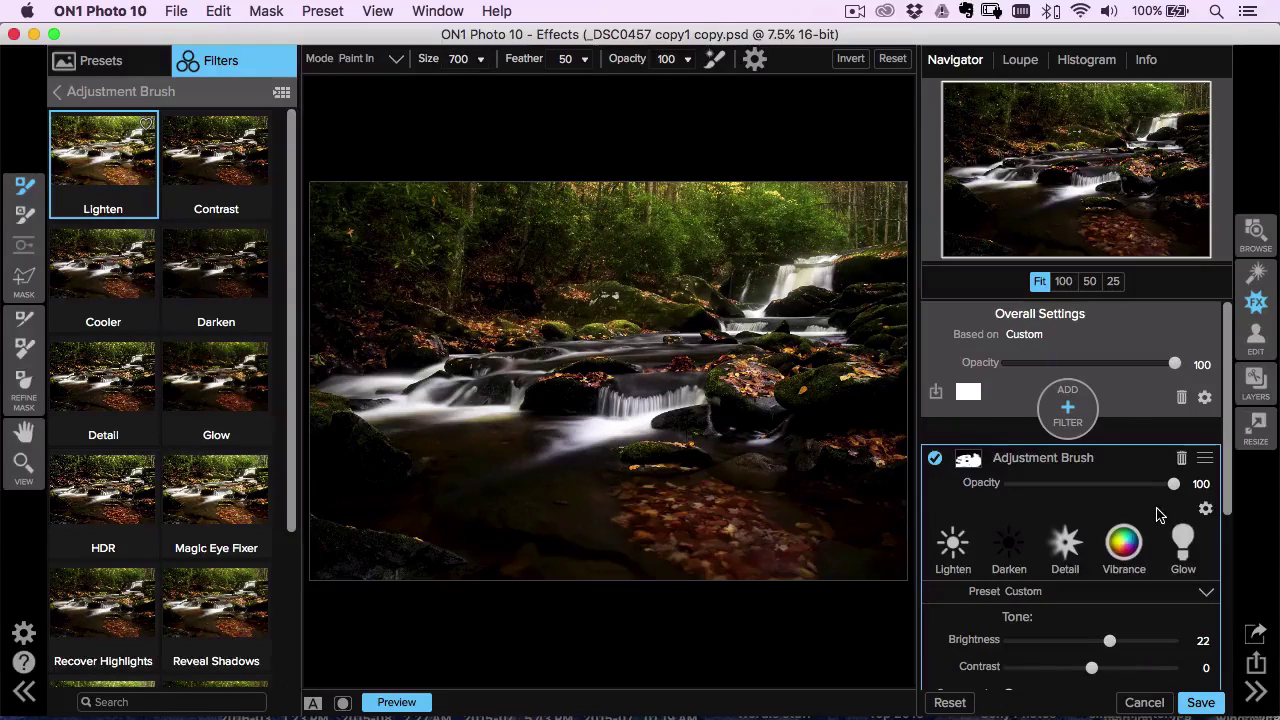
Add a Big Softy Vignette with opacity 79 and size 44.
click(1068, 408)
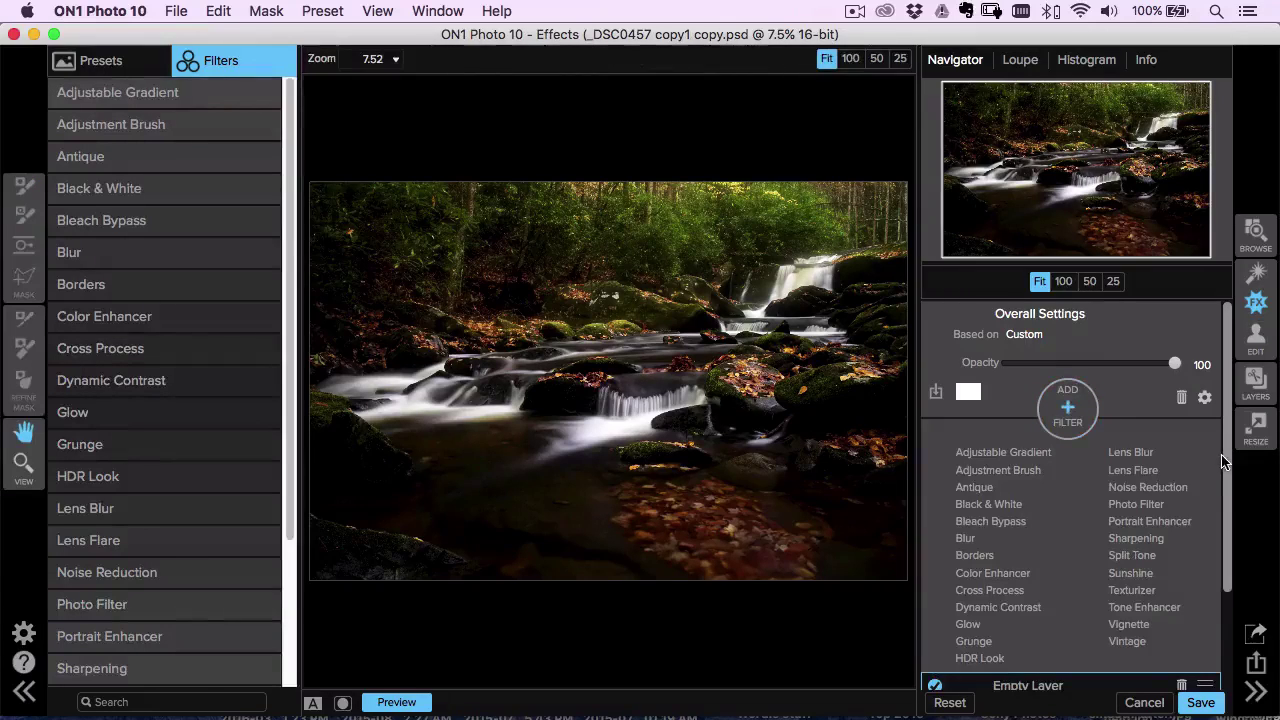
scroll(1222, 460, down, 5)
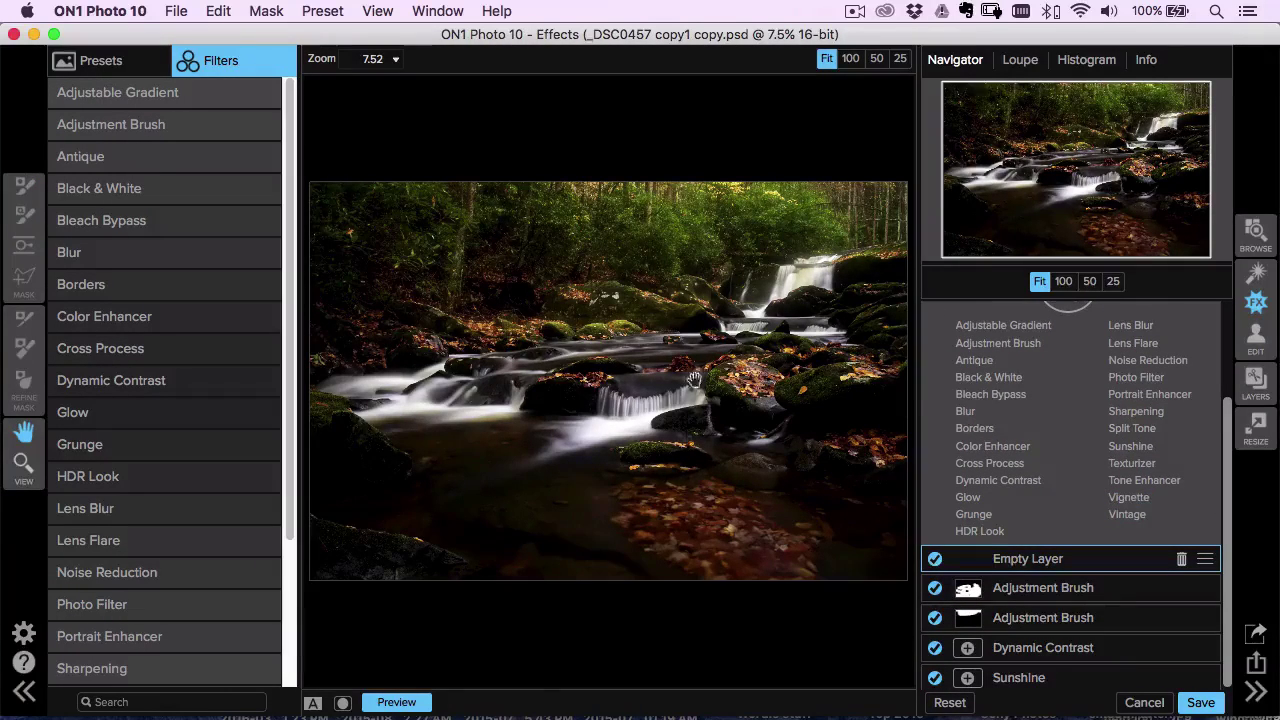
click(1127, 503)
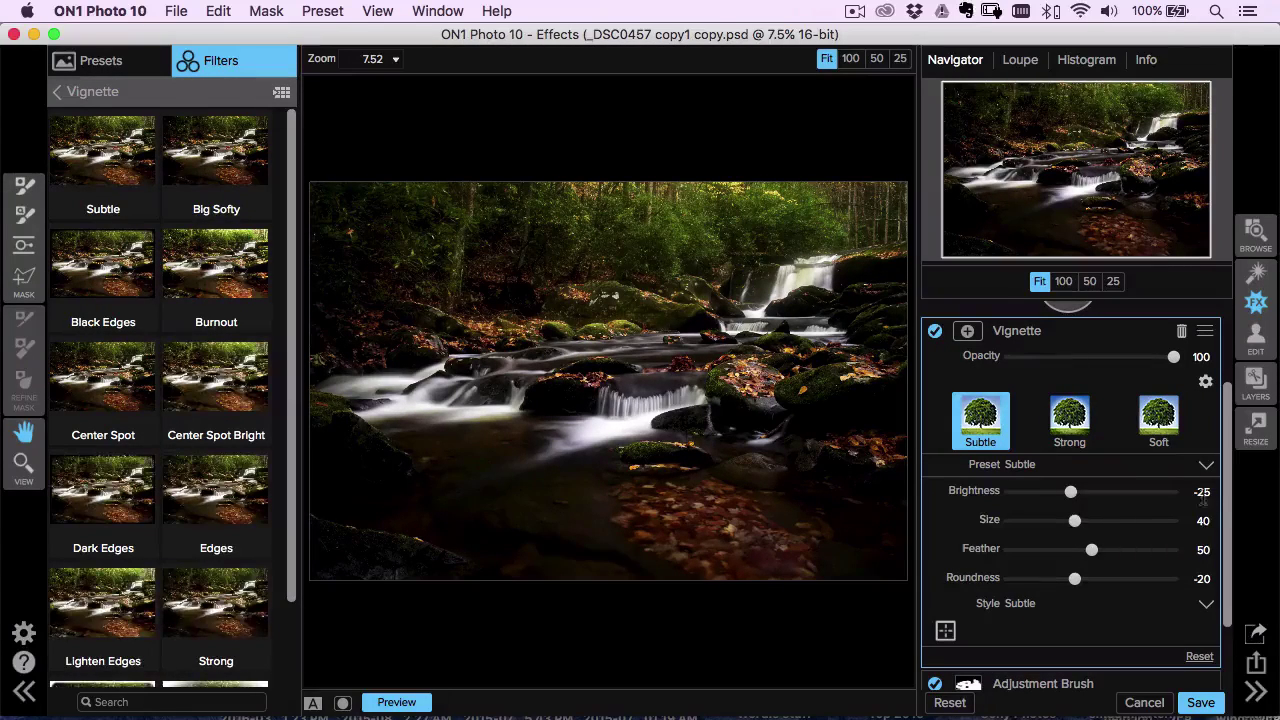
click(1039, 468)
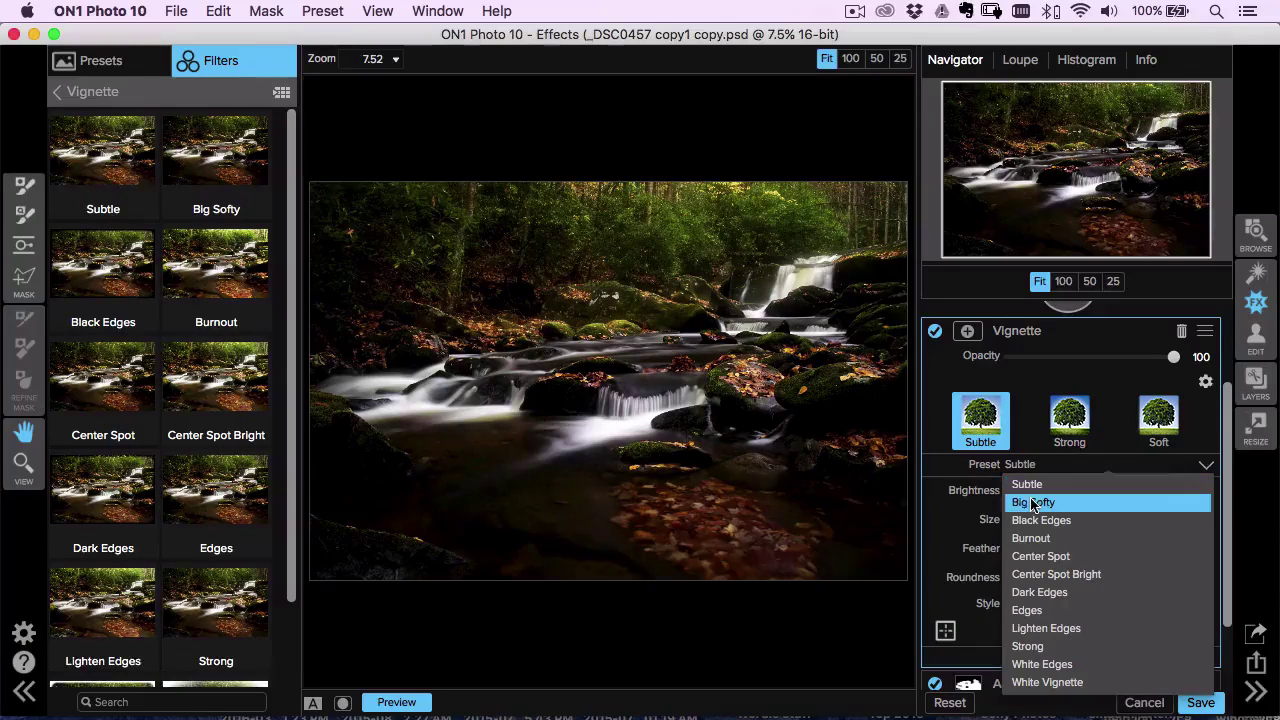
click(1034, 503)
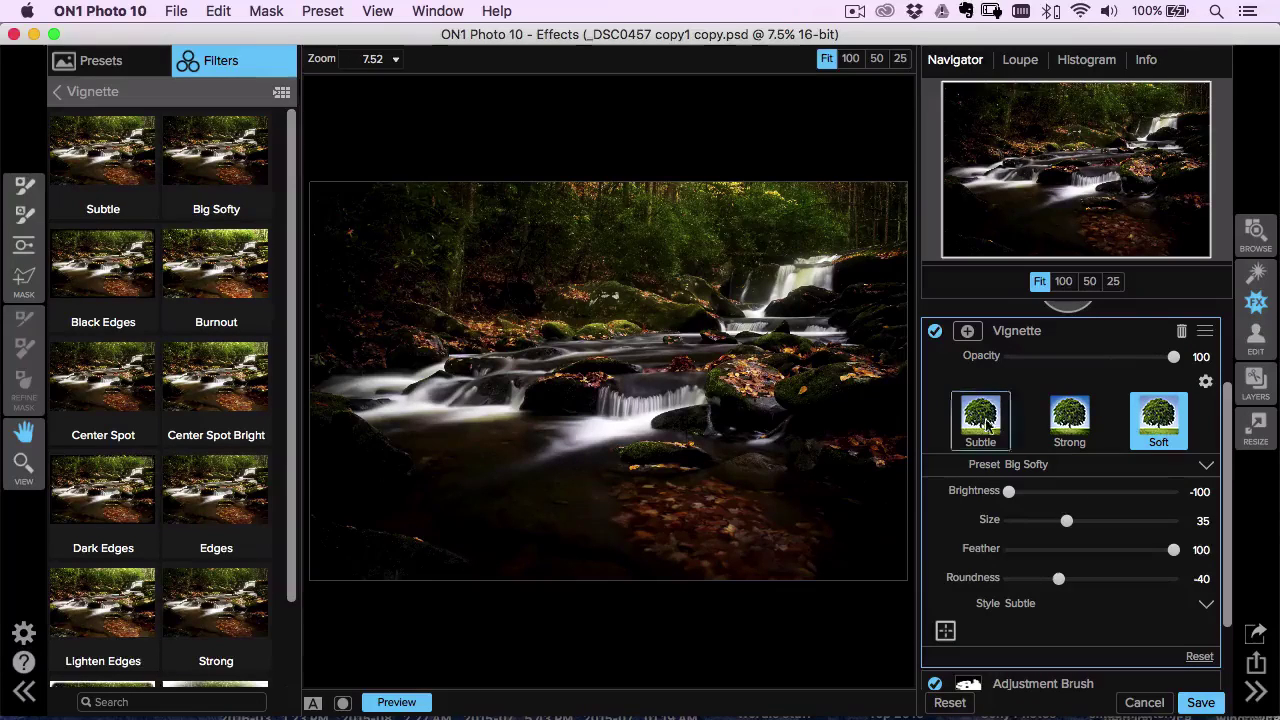
drag(1165, 364, 1138, 358)
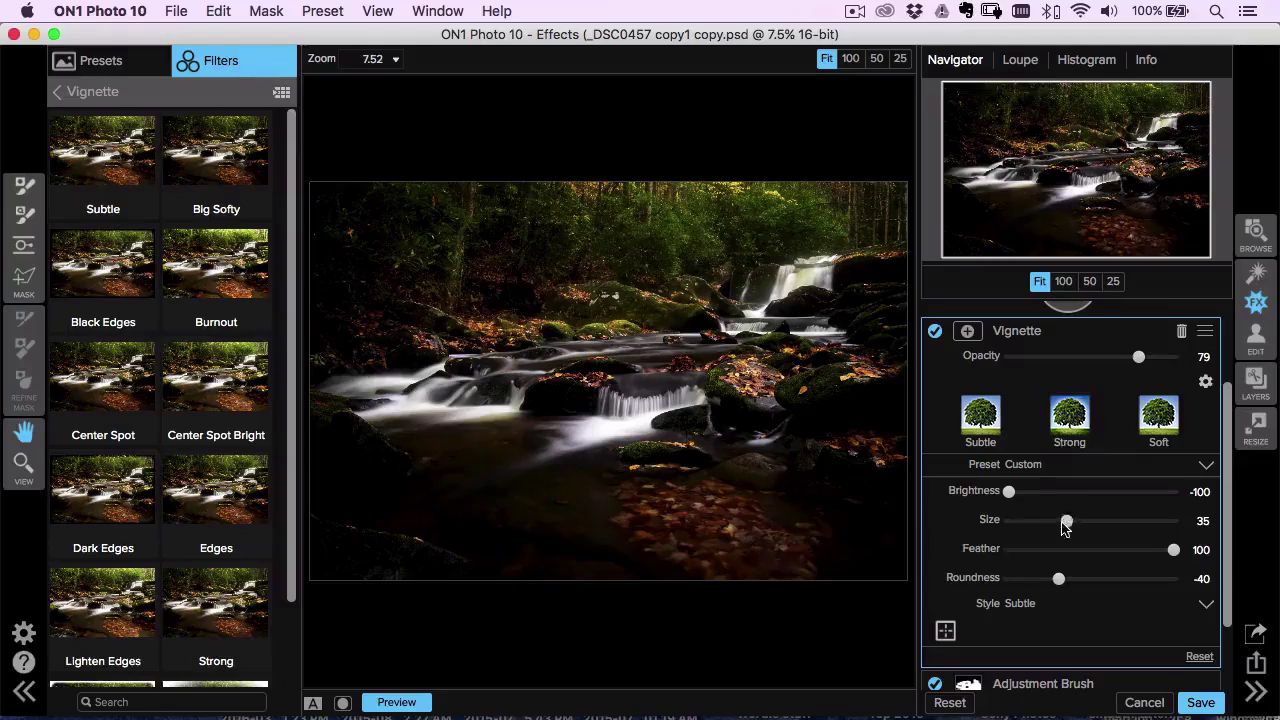
mouse_move(1065, 528)
mouse_down()
mouse_move(1017, 526)
mouse_move(1125, 524)
mouse_move(1071, 524)
mouse_move(1082, 522)
mouse_up()
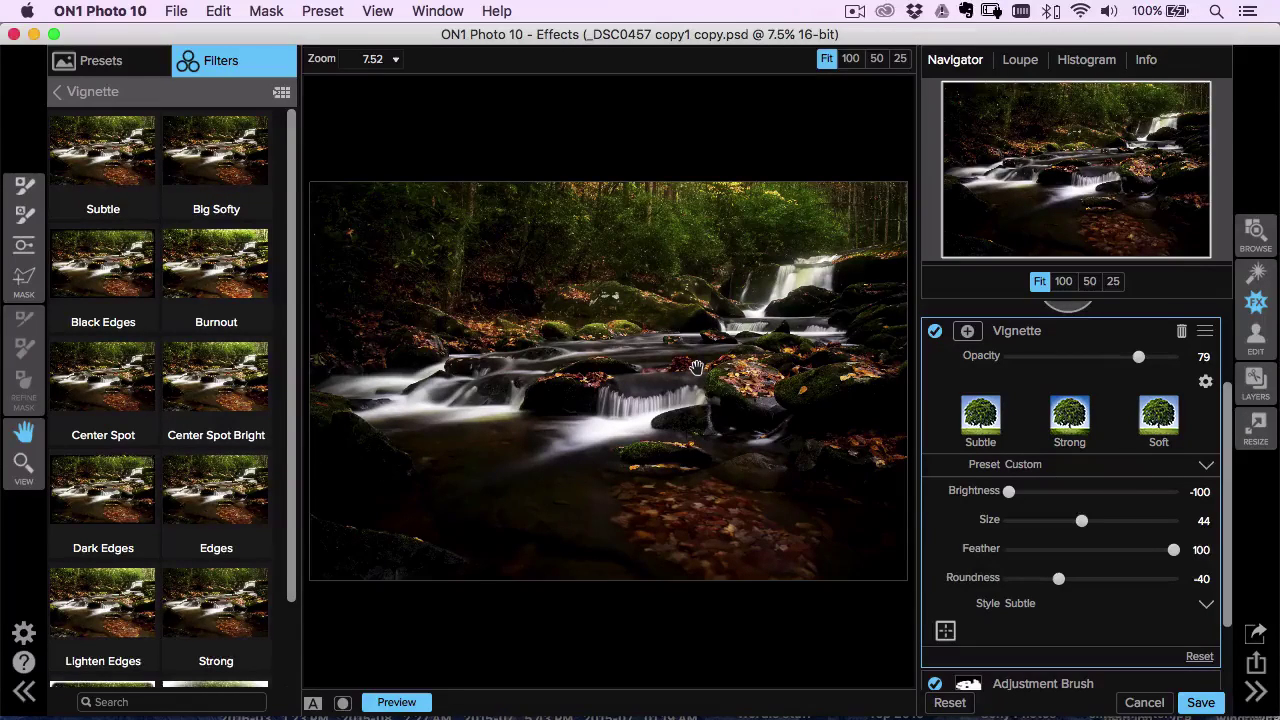
click(1192, 703)
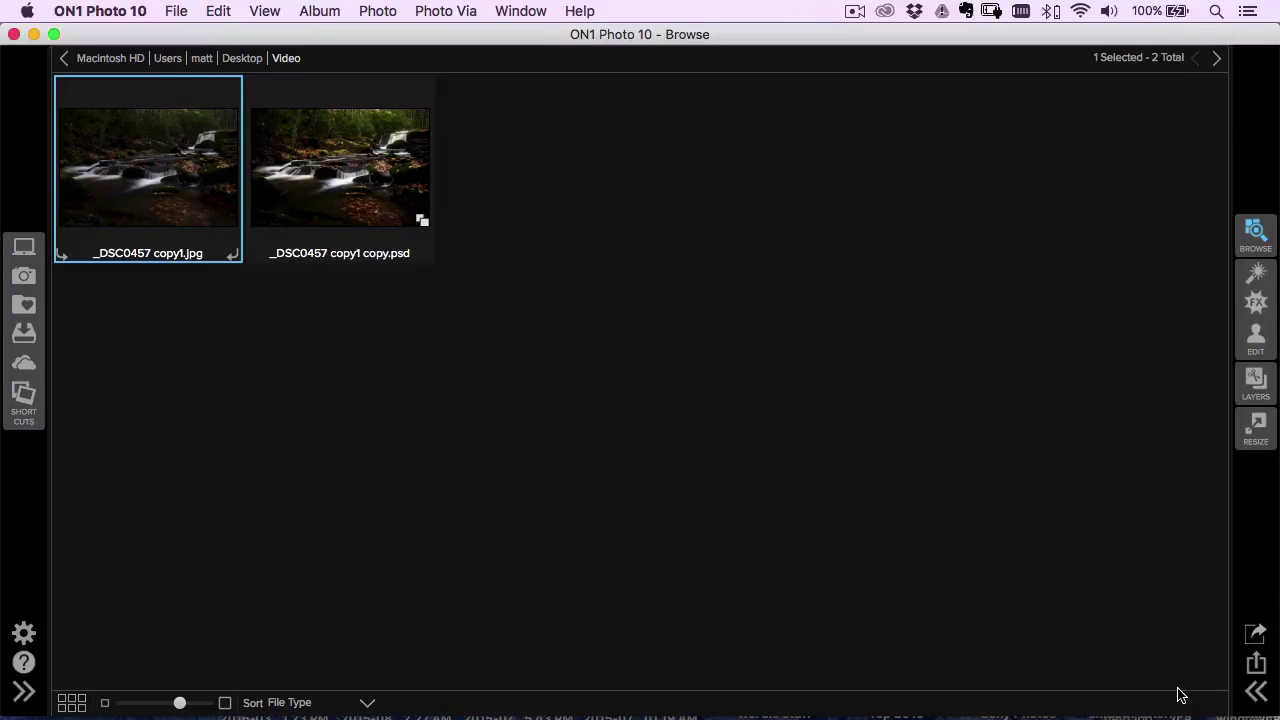
key(space)
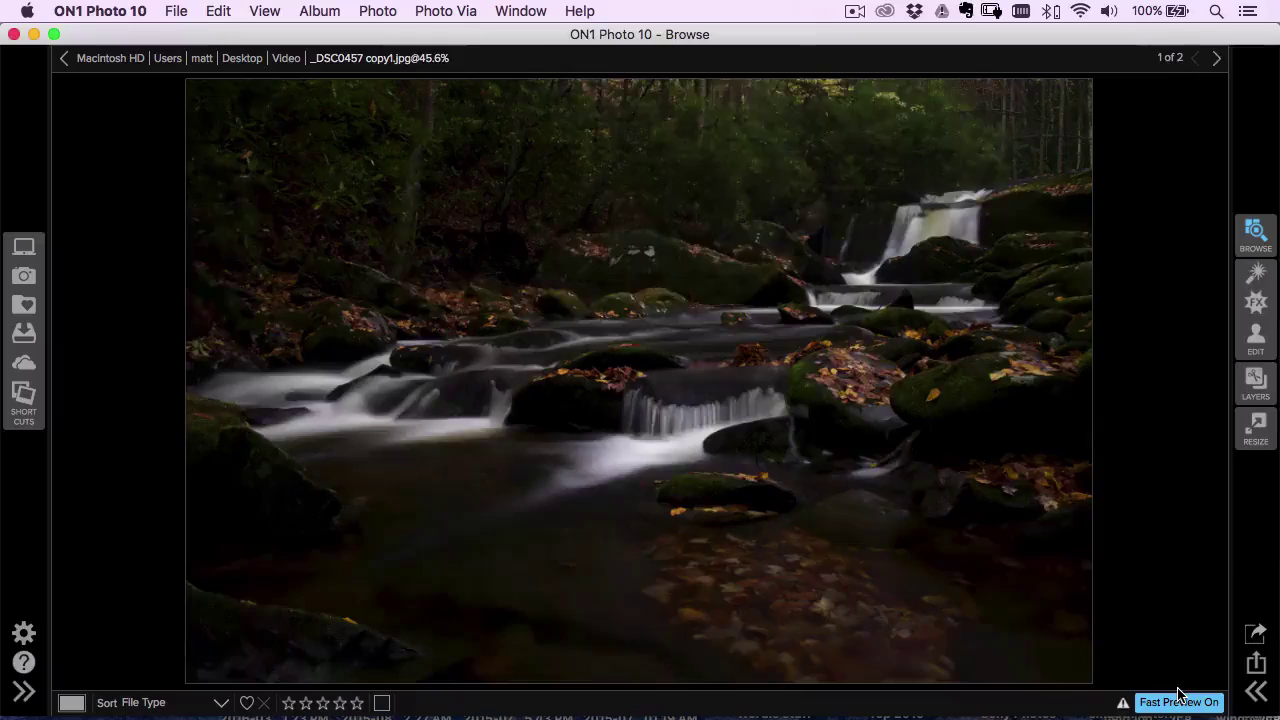
key(Right)
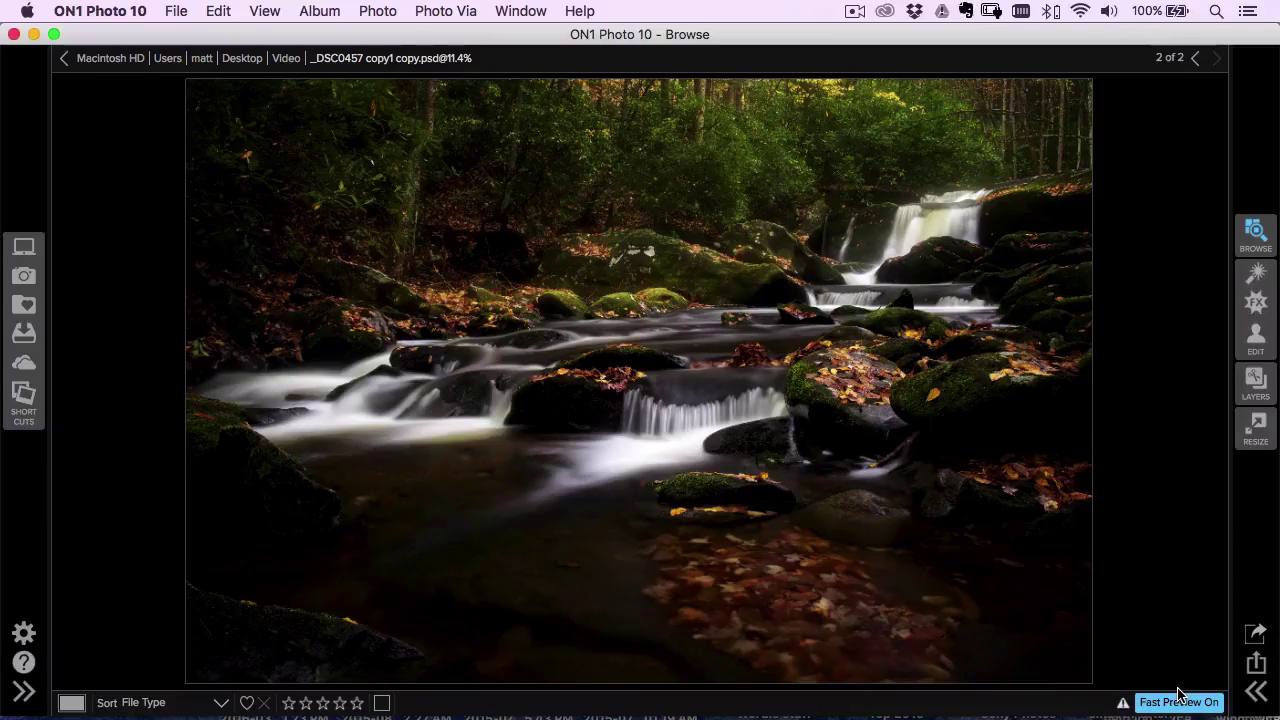
key(Left)
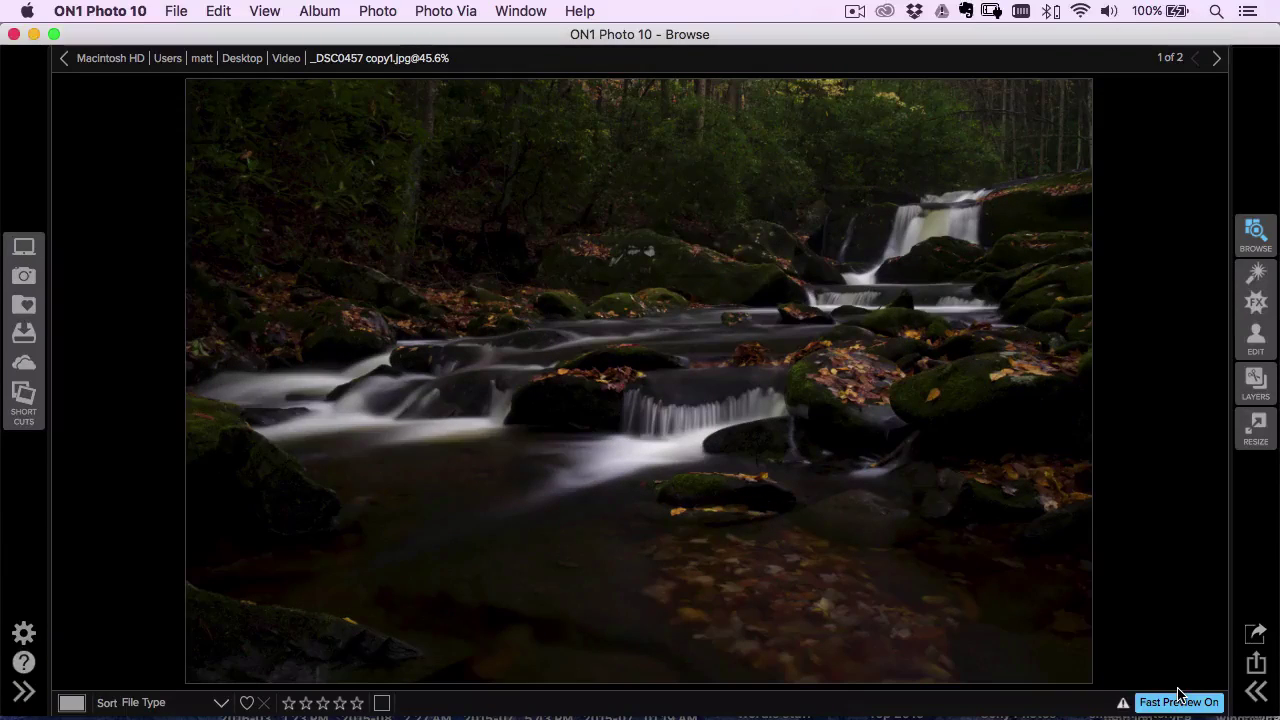
key(Right)
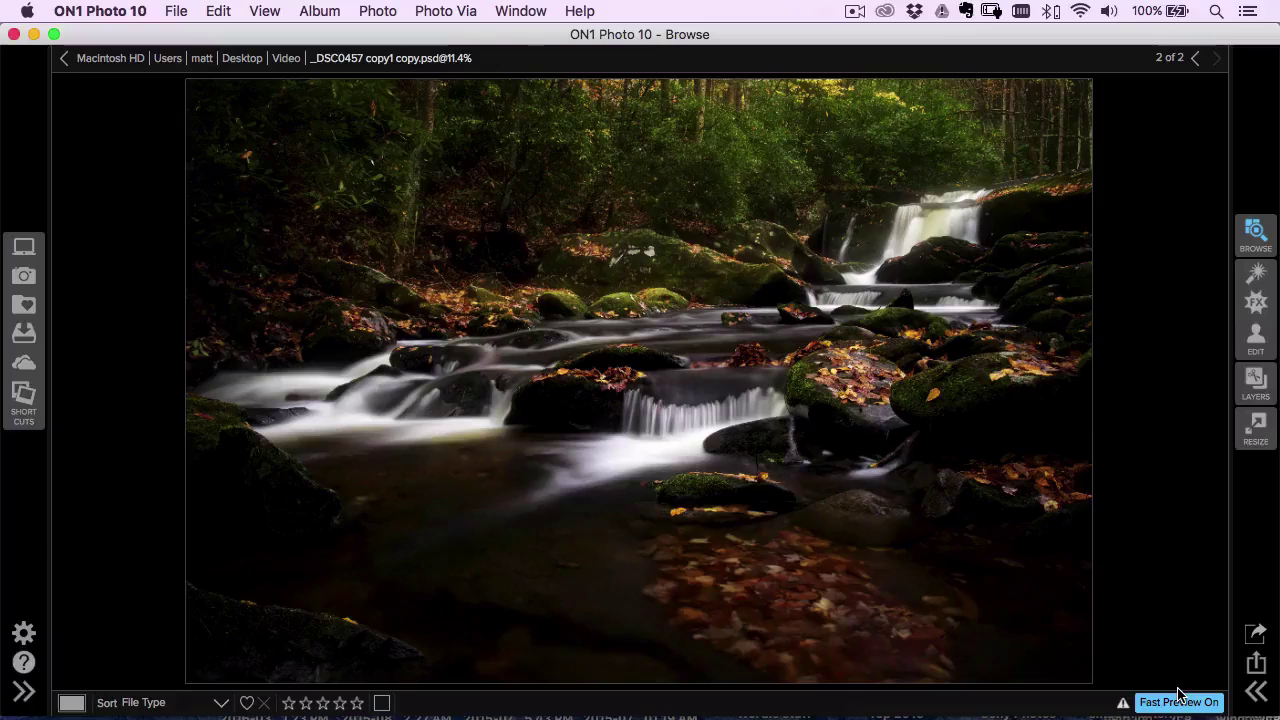